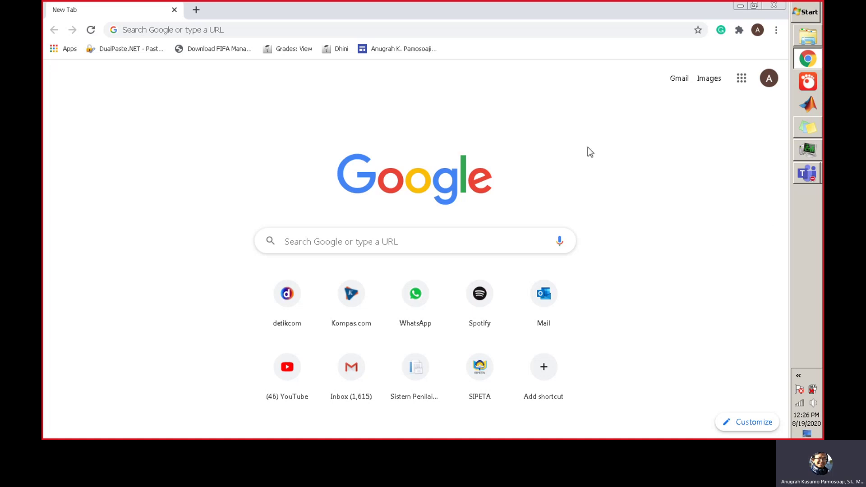
Open the partsim.com home page.
{"action": "left_click", "coordinate": [329, 29]}
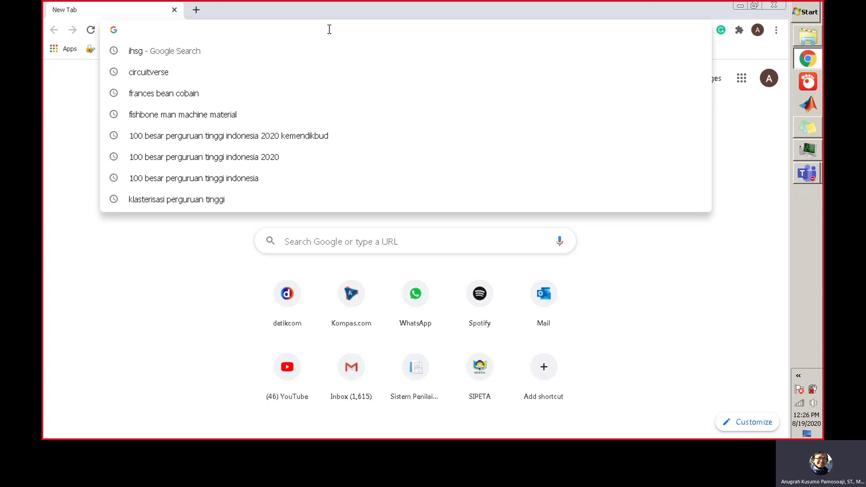
{"action": "type", "text": "part"}
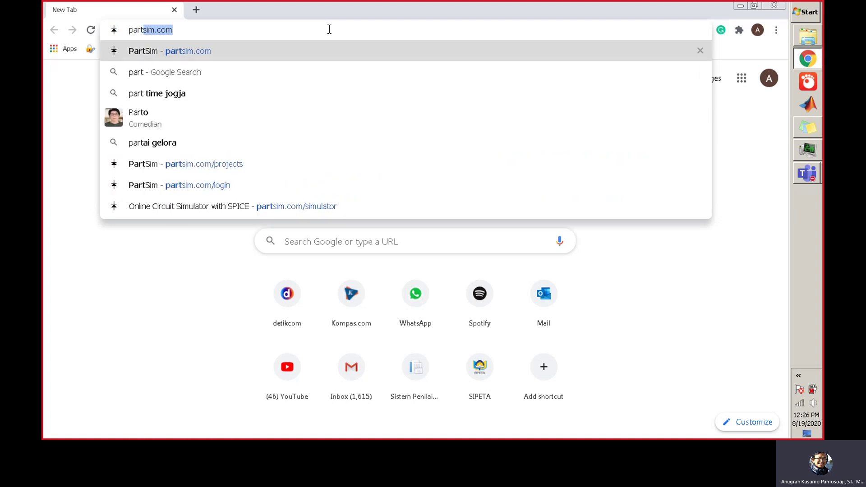
{"action": "type", "text": "sim.com"}
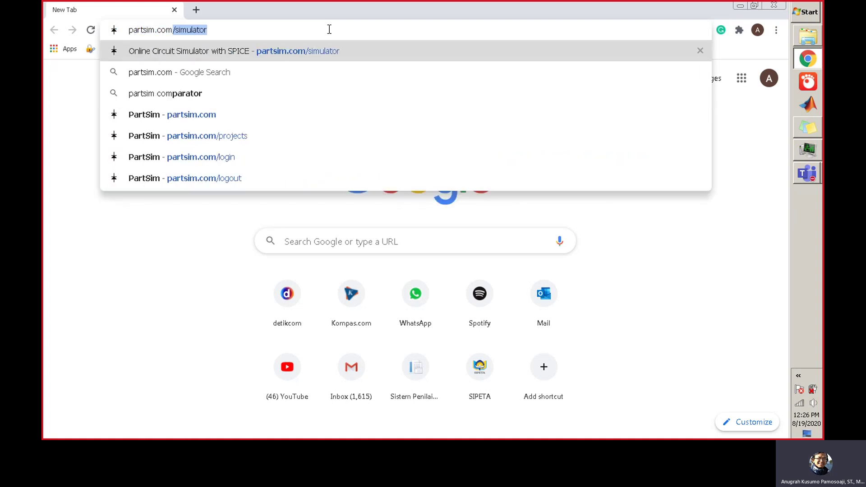
{"action": "key", "text": "Delete"}
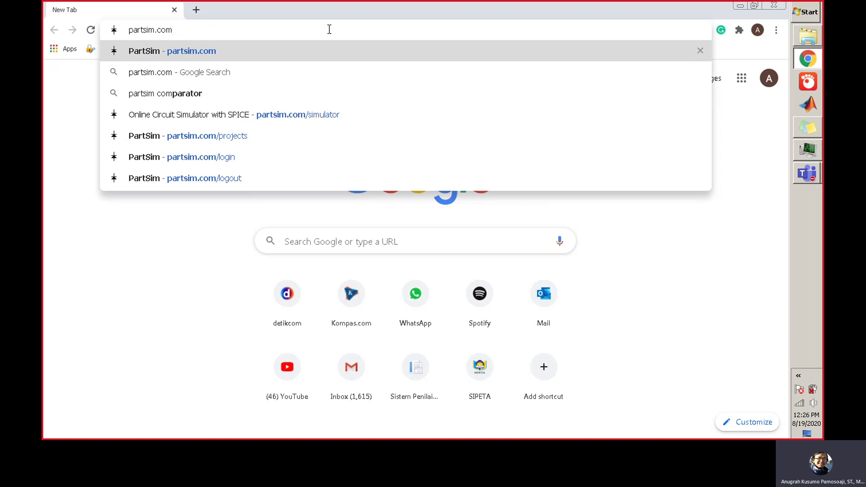
{"action": "key", "text": "Return"}
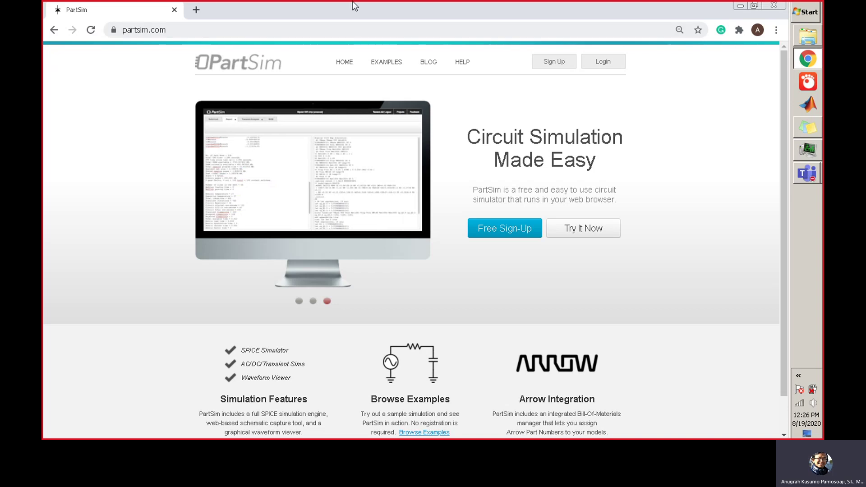
Open the sign-up form and examine its name, email, password, company, phone and job function fields.
{"action": "left_click", "coordinate": [551, 71]}
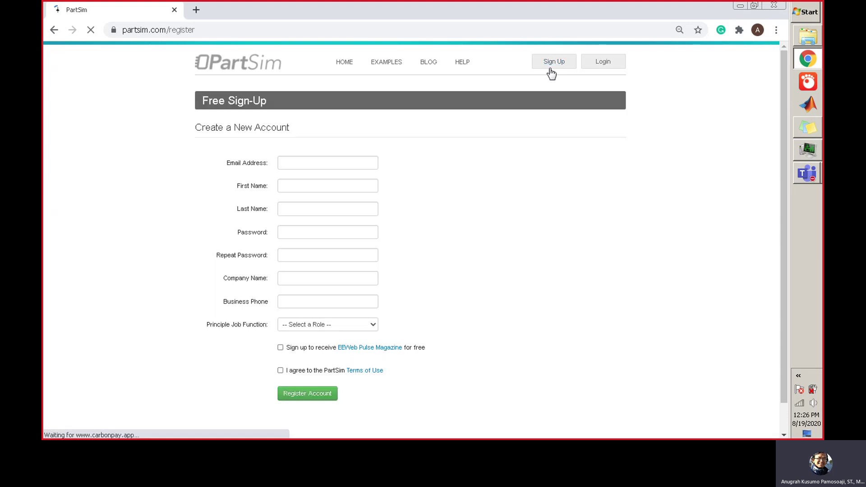
{"action": "left_click", "coordinate": [334, 163]}
{"action": "left_click", "coordinate": [325, 187]}
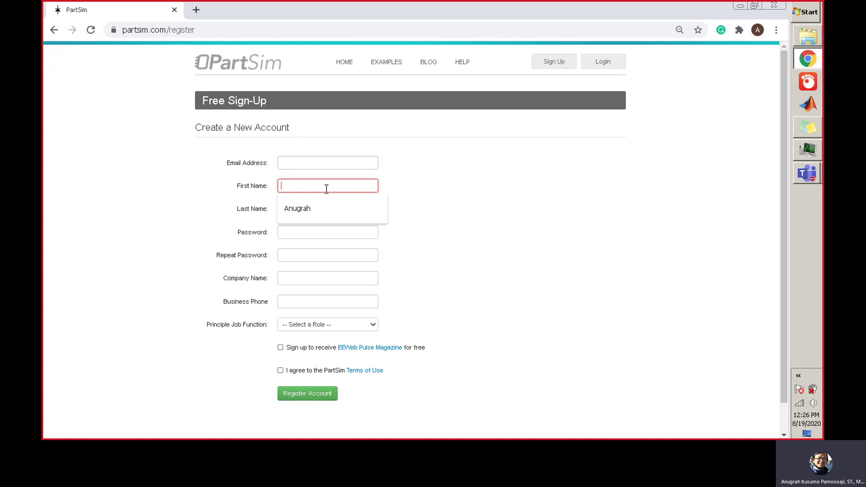
{"action": "left_click", "coordinate": [437, 204]}
{"action": "left_click", "coordinate": [350, 209]}
{"action": "left_click", "coordinate": [355, 238]}
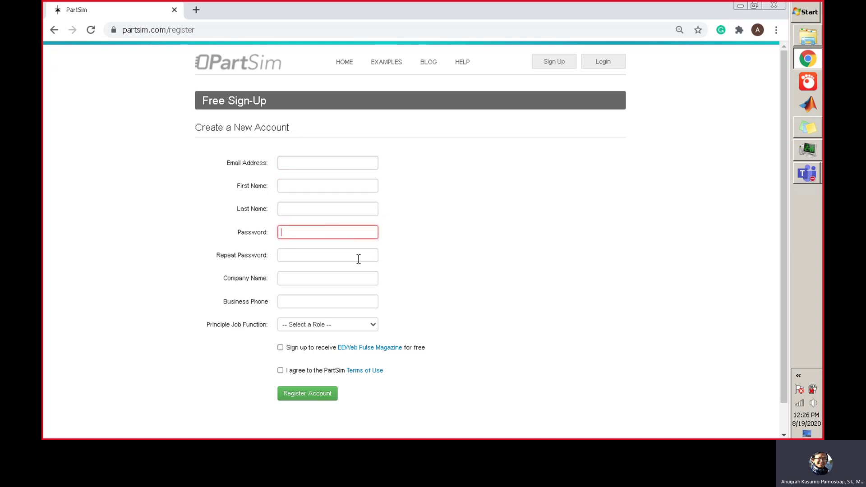
{"action": "left_click", "coordinate": [309, 302]}
{"action": "left_click", "coordinate": [312, 277]}
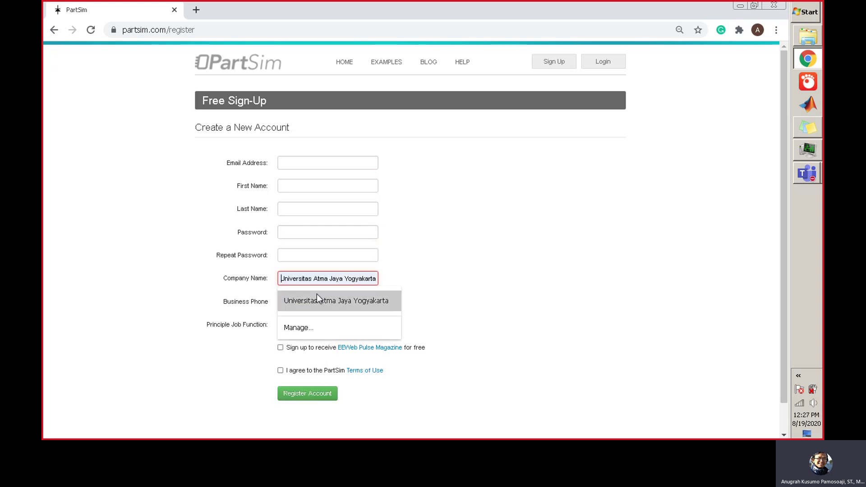
{"action": "left_click", "coordinate": [496, 270]}
{"action": "left_click", "coordinate": [351, 304]}
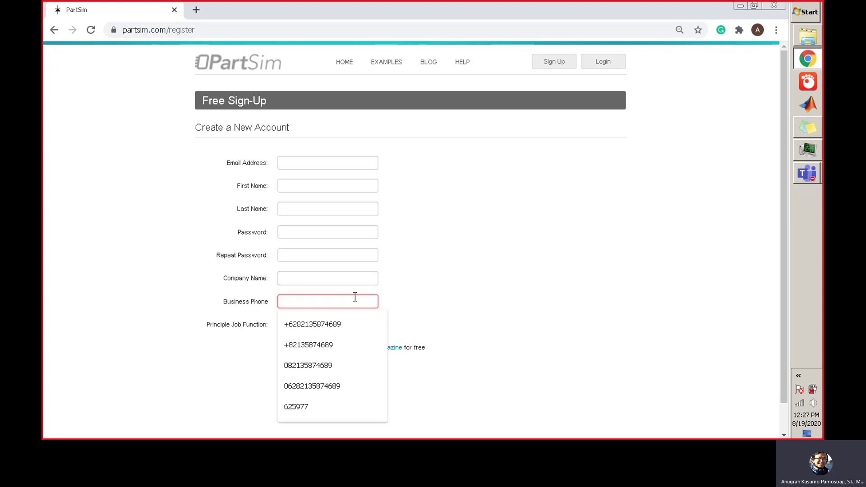
{"action": "left_click", "coordinate": [411, 294]}
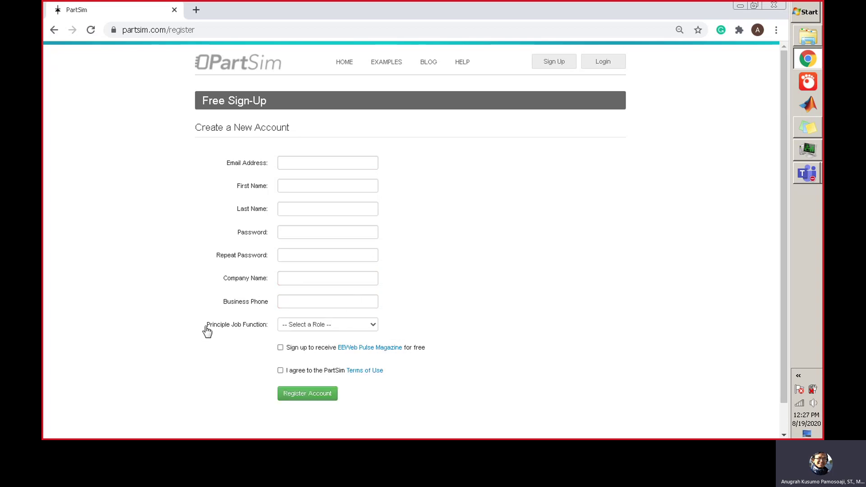
{"action": "left_click", "coordinate": [326, 330]}
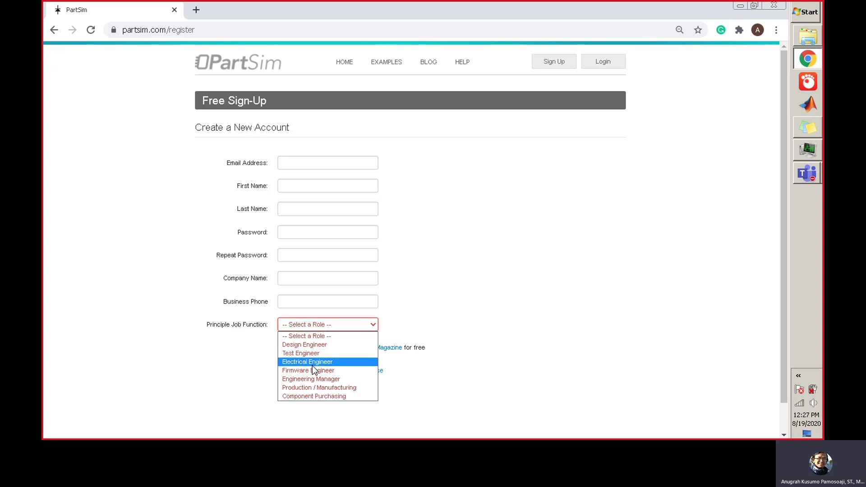
{"action": "left_click", "coordinate": [486, 280]}
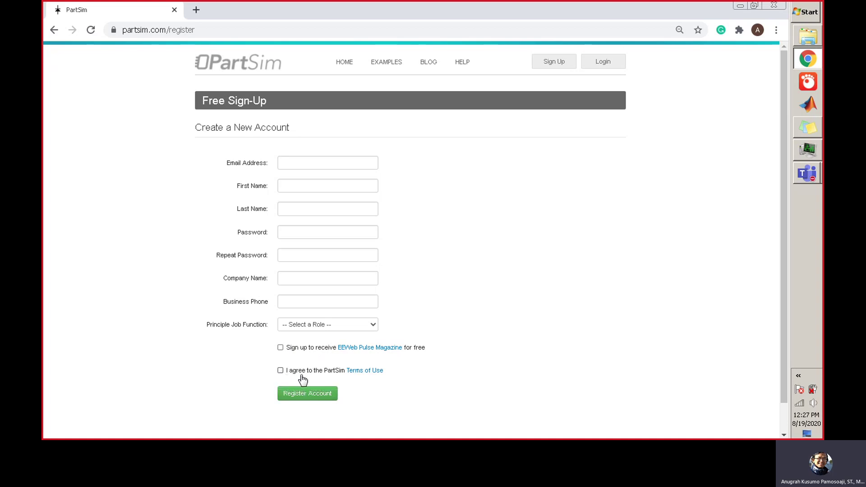
View the PartSim Terms of Use, return to the sign-up form and mark agreement to them.
{"action": "left_click", "coordinate": [359, 371]}
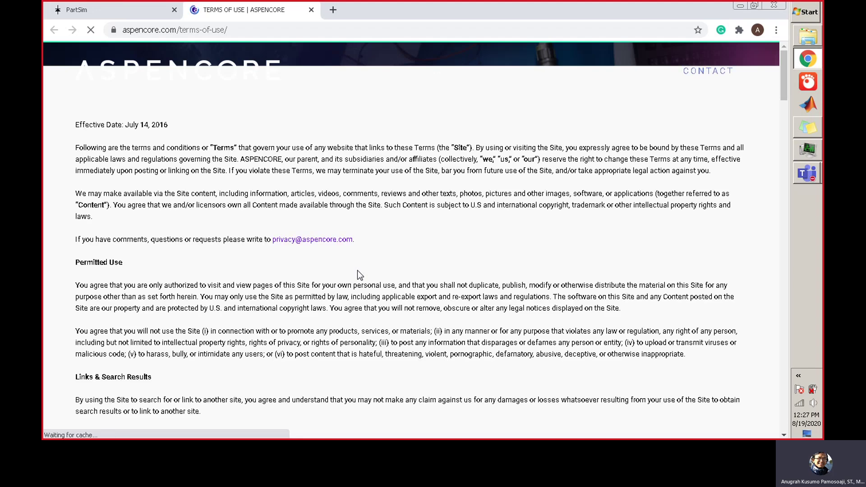
{"action": "key", "text": "ctrl+Tab"}
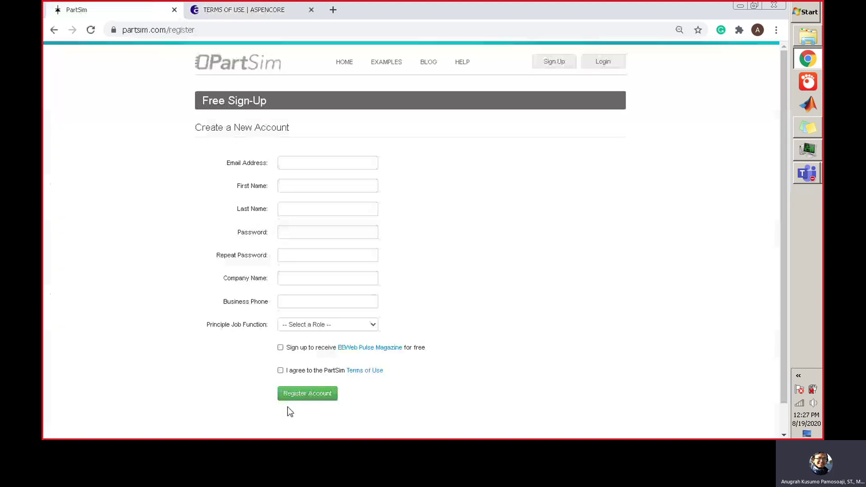
{"action": "left_click", "coordinate": [280, 370]}
Log in to the existing PartSim account with the account email and password.
{"action": "left_click", "coordinate": [602, 66]}
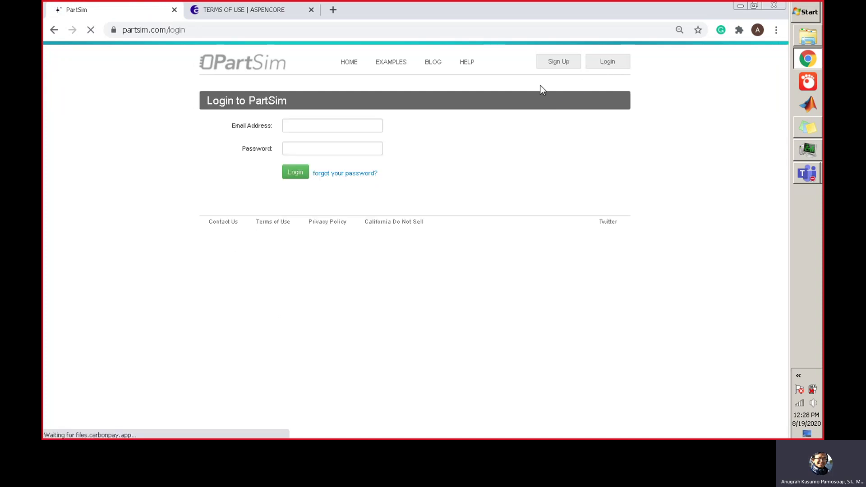
{"action": "left_click", "coordinate": [361, 128]}
{"action": "left_click", "coordinate": [345, 147]}
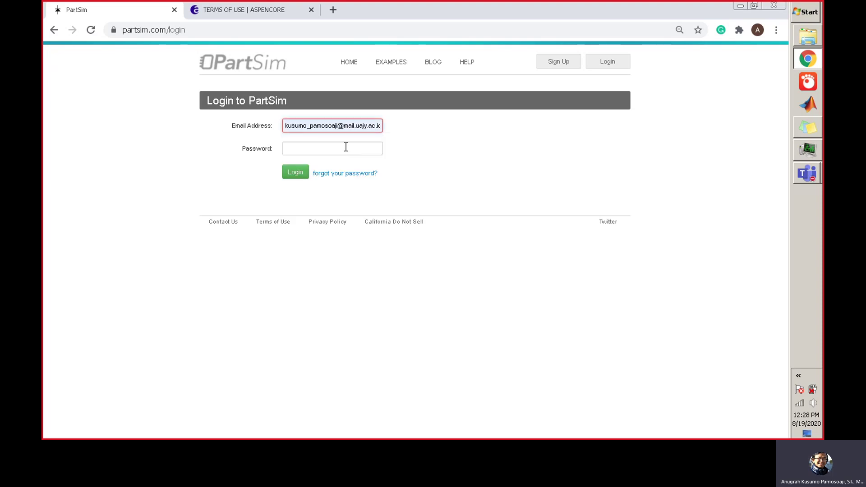
{"action": "left_click", "coordinate": [353, 145]}
{"action": "type", "text": "*"}
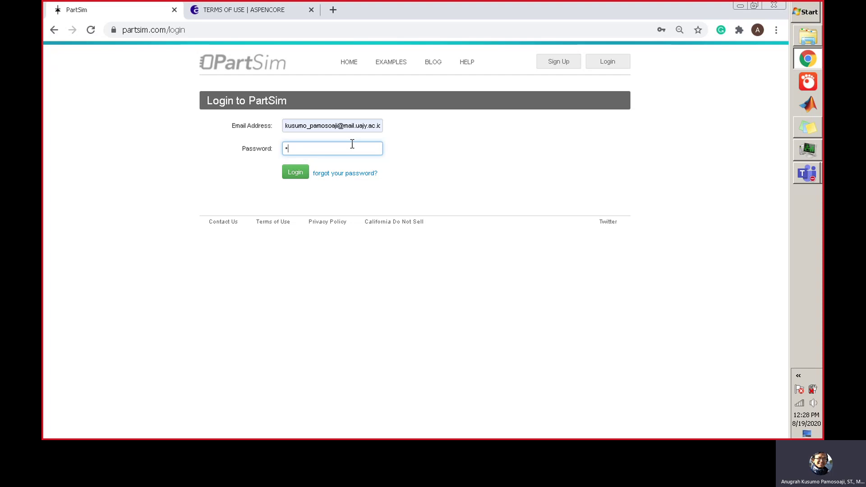
{"action": "type", "text": "******************"}
{"action": "key", "text": "Return"}
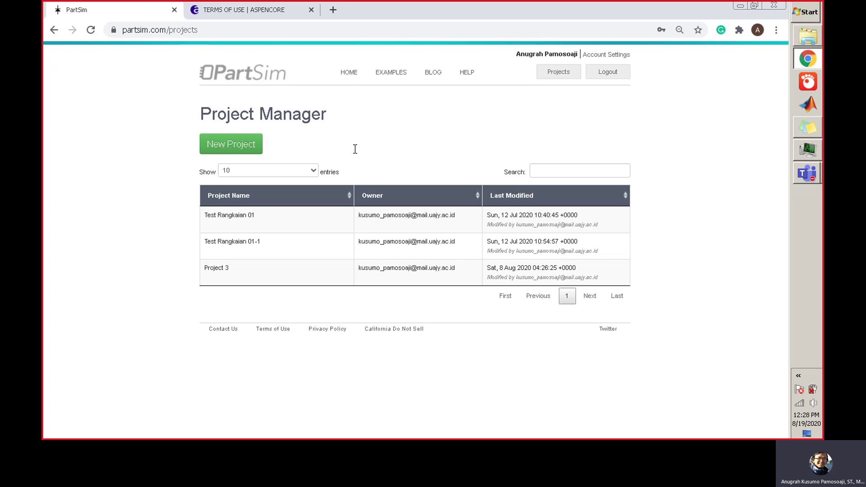
Create a new project from the Project Manager.
{"action": "mouse_move", "coordinate": [253, 231]}
{"action": "left_click", "coordinate": [232, 152]}
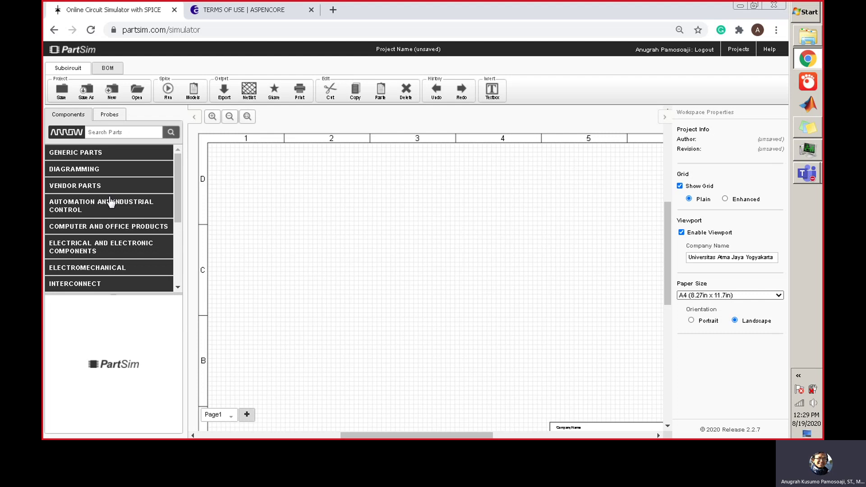
Examine the generic parts offered under Amplifiers, Coupled Inductors, Passives, Ports and Semiconductors.
{"action": "left_click", "coordinate": [108, 156]}
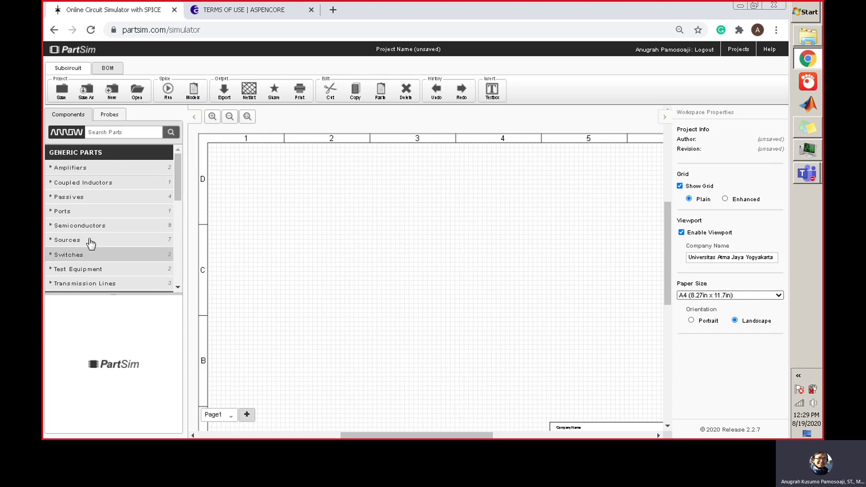
{"action": "left_click", "coordinate": [101, 172]}
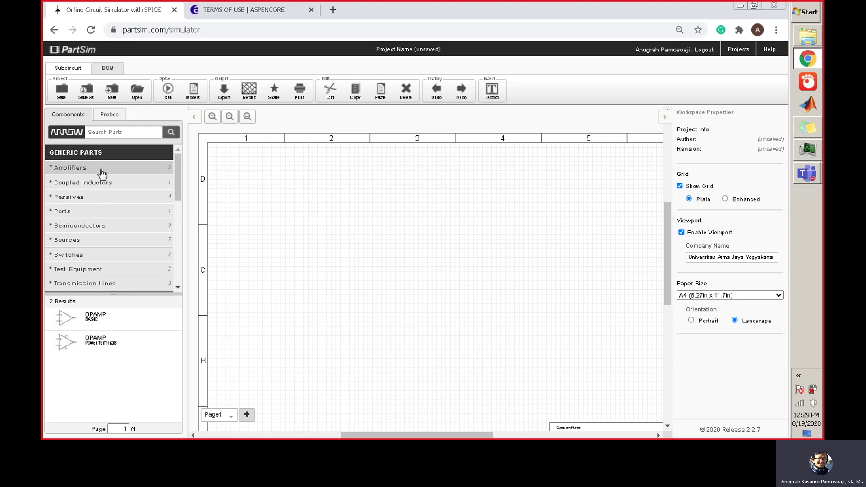
{"action": "left_click", "coordinate": [67, 170]}
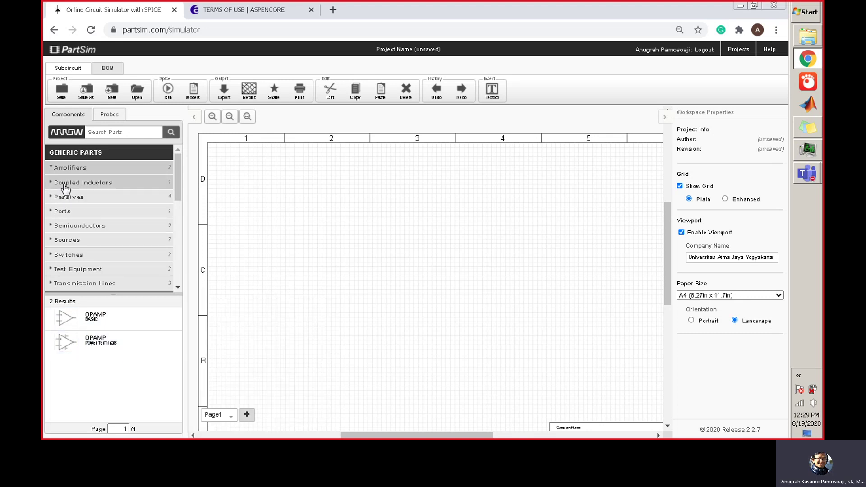
{"action": "left_click", "coordinate": [89, 186]}
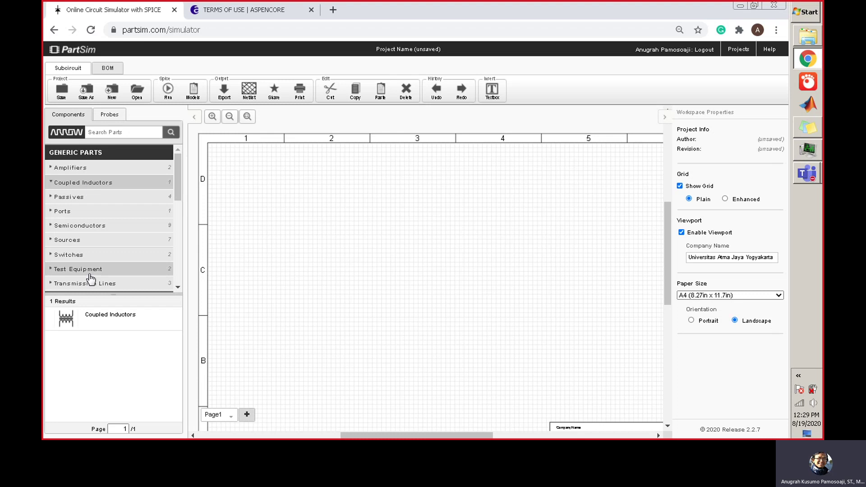
{"action": "mouse_move", "coordinate": [79, 332]}
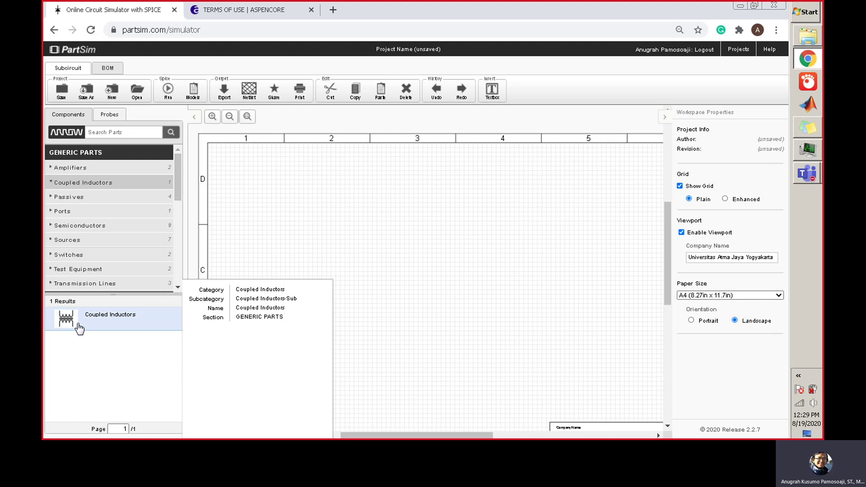
{"action": "left_click", "coordinate": [83, 201]}
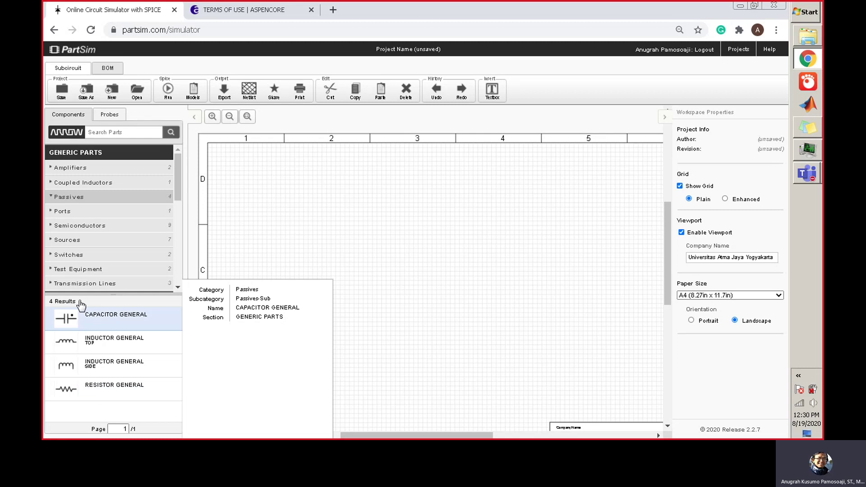
{"action": "left_click", "coordinate": [63, 211]}
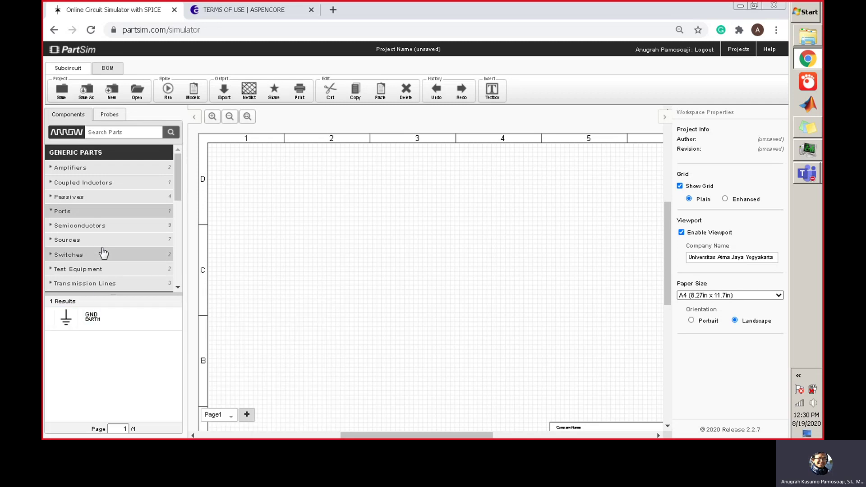
{"action": "left_click", "coordinate": [107, 227]}
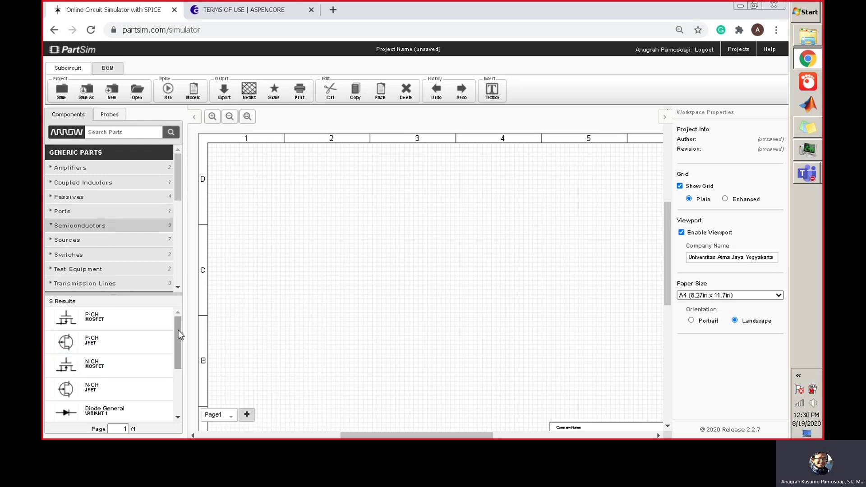
{"action": "mouse_move", "coordinate": [178, 330]}
{"action": "left_mouse_down"}
{"action": "mouse_move", "coordinate": [175, 378]}
{"action": "mouse_move", "coordinate": [185, 323]}
{"action": "left_mouse_up"}
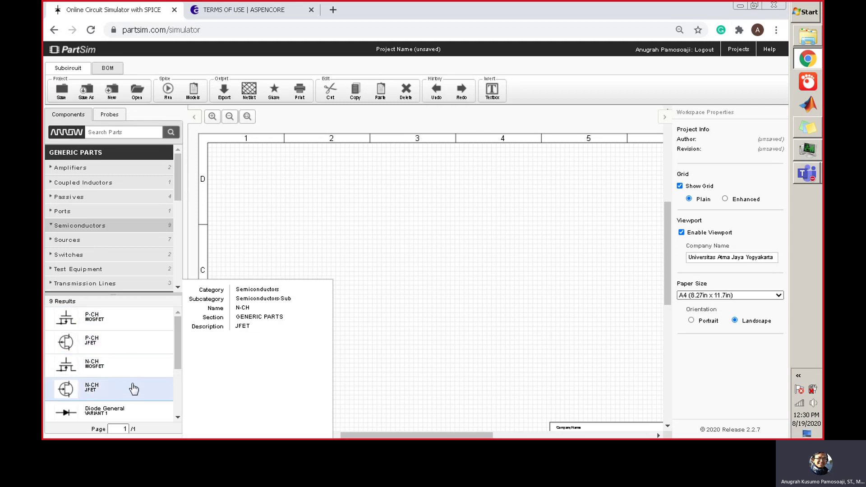
{"action": "left_click_drag", "start_coordinate": [177, 342], "coordinate": [176, 372]}
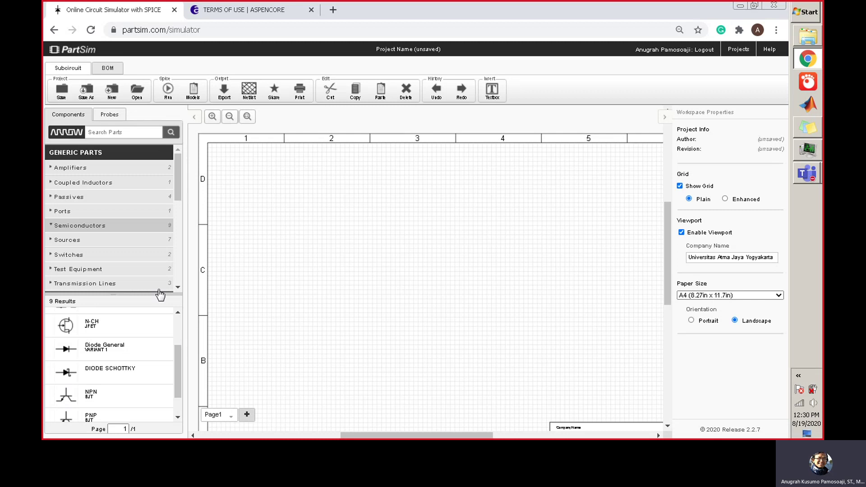
Examine the generic parts offered under Sources, Switches and Test Equipment.
{"action": "left_click", "coordinate": [79, 242]}
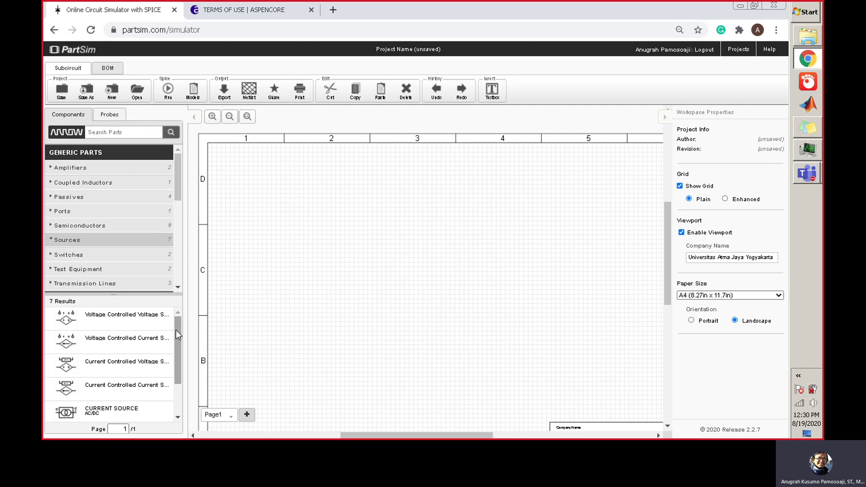
{"action": "mouse_move", "coordinate": [176, 331]}
{"action": "left_mouse_down"}
{"action": "mouse_move", "coordinate": [173, 380]}
{"action": "mouse_move", "coordinate": [188, 321]}
{"action": "left_mouse_up"}
{"action": "mouse_move", "coordinate": [143, 338]}
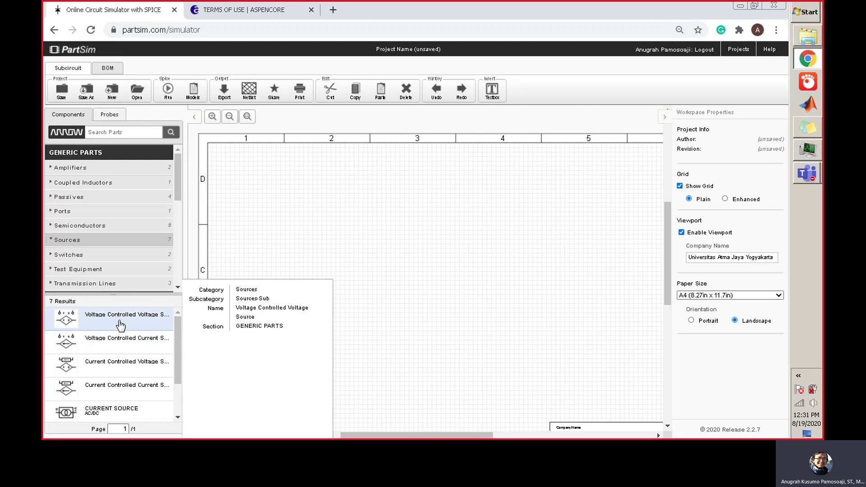
{"action": "left_click_drag", "start_coordinate": [176, 337], "coordinate": [176, 375]}
{"action": "mouse_move", "coordinate": [138, 384]}
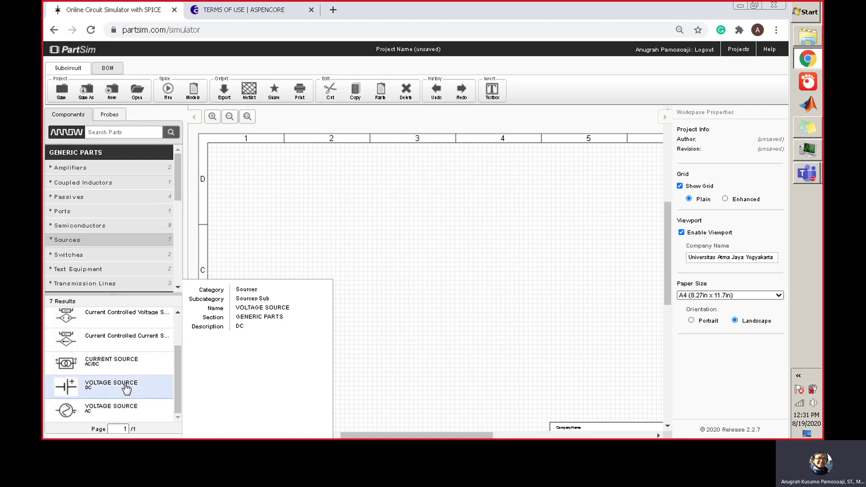
{"action": "left_click", "coordinate": [70, 256]}
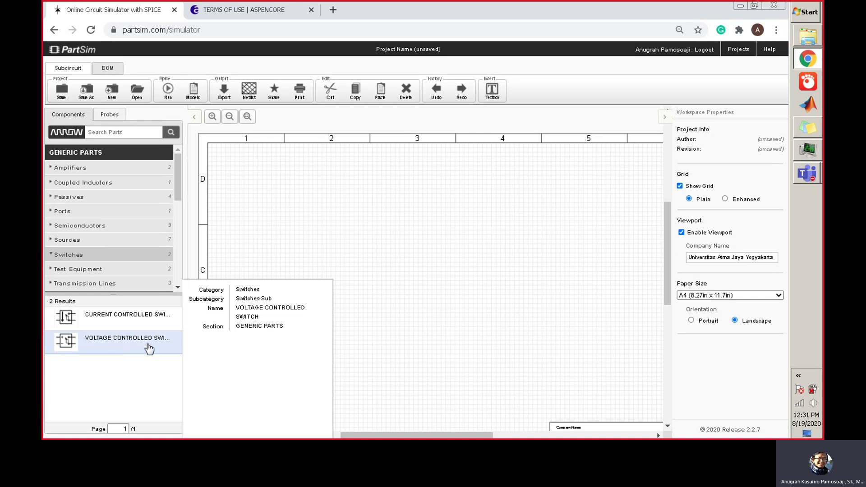
{"action": "left_click", "coordinate": [96, 270]}
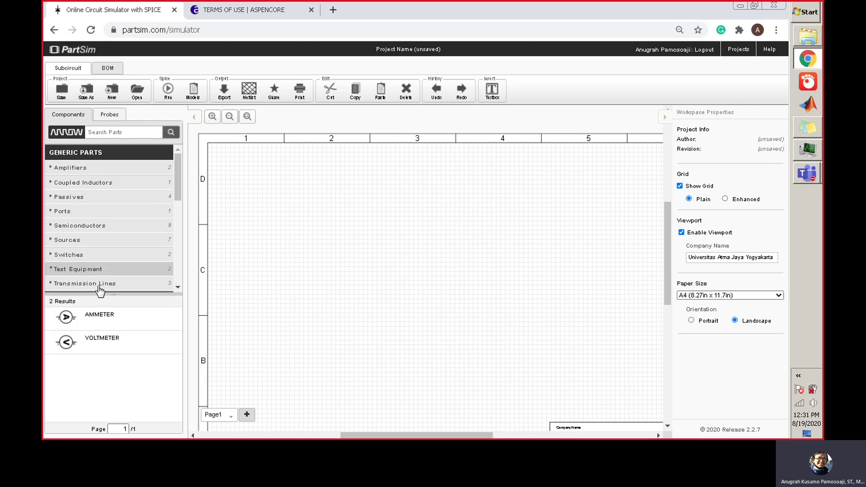
Examine the voltmeter's details and the generic parts offered under Transmission Lines.
{"action": "mouse_move", "coordinate": [103, 325]}
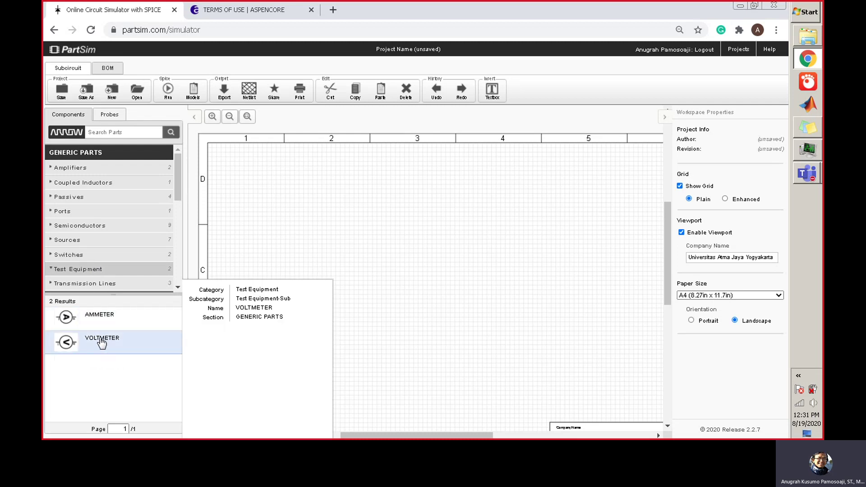
{"action": "left_click", "coordinate": [95, 288]}
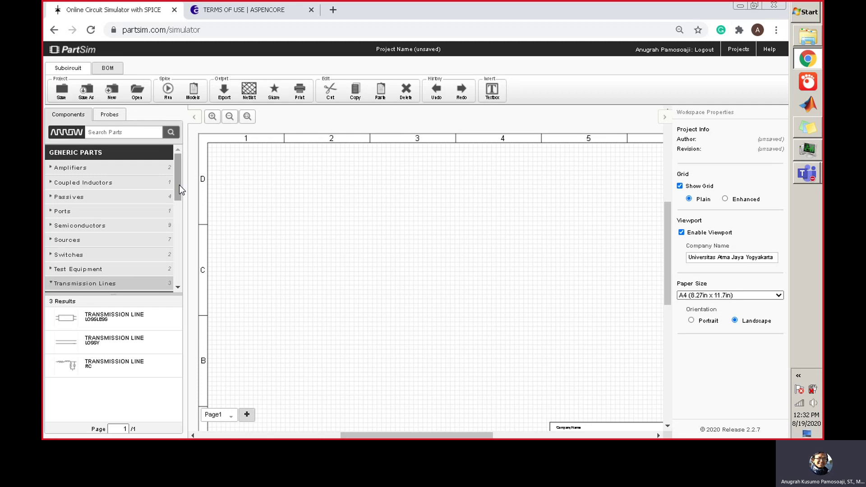
{"action": "scroll", "coordinate": [180, 185], "scroll_direction": "down", "scroll_amount": 1}
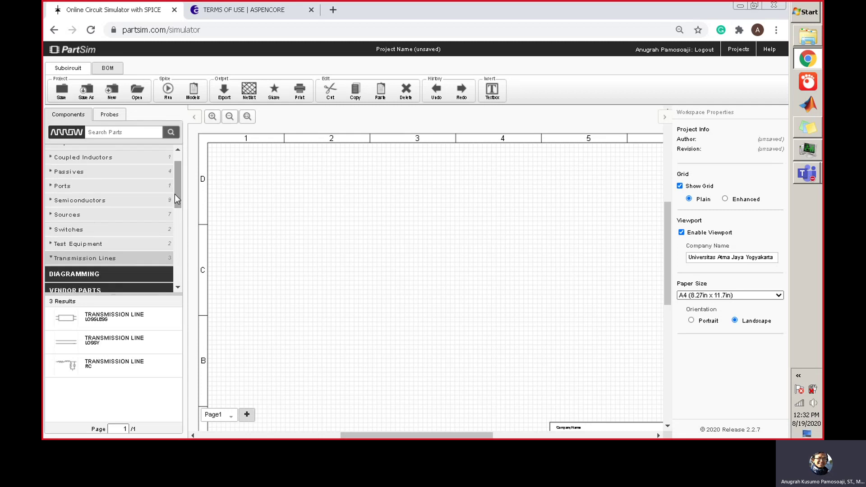
Place a generic DC voltage source from the Sources category in the upper-left area of the schematic.
{"action": "left_click", "coordinate": [95, 220]}
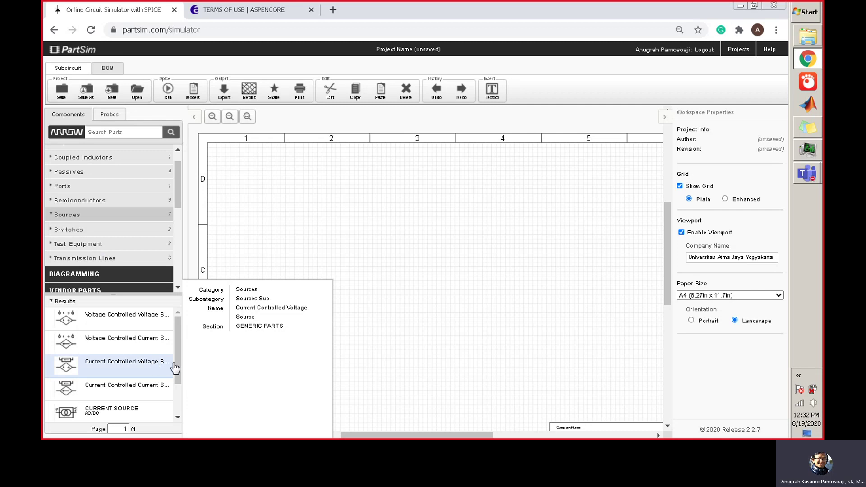
{"action": "left_click_drag", "start_coordinate": [180, 356], "coordinate": [174, 396]}
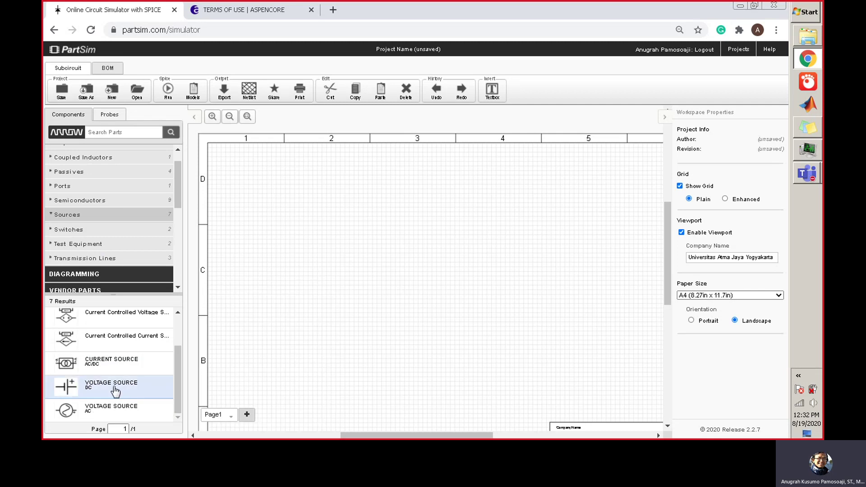
{"action": "left_click_drag", "start_coordinate": [91, 392], "coordinate": [316, 253]}
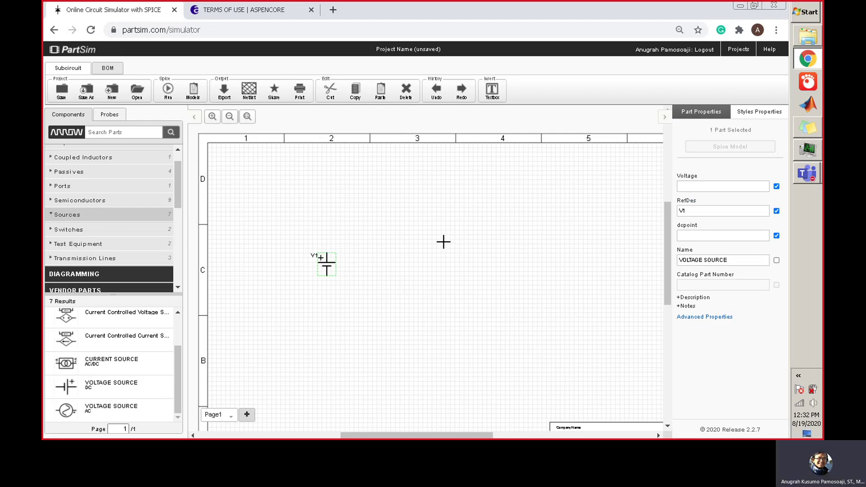
Set the DC source's reference designator to BATERAI 1 and its voltage to 10.
{"action": "left_click", "coordinate": [689, 210]}
{"action": "key", "text": "BackSpace"}
{"action": "key", "text": "BackSpace"}
{"action": "type", "text": "BATERAI"}
{"action": "left_click", "coordinate": [690, 186]}
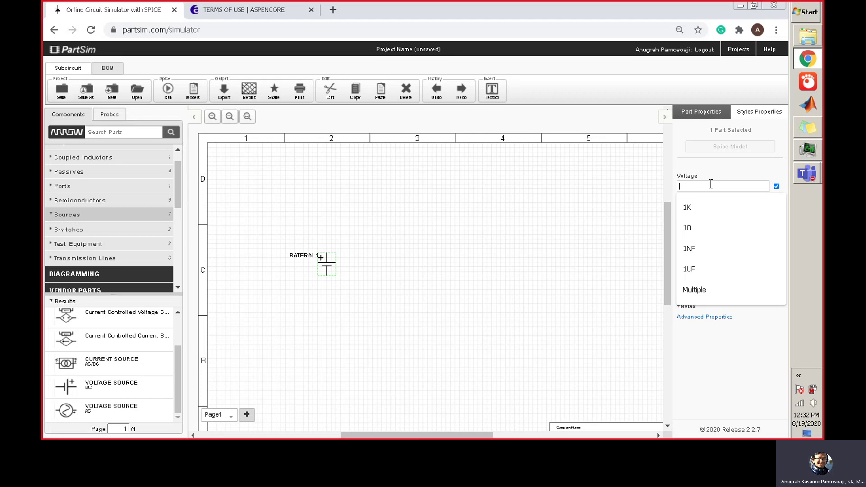
{"action": "type", "text": "10"}
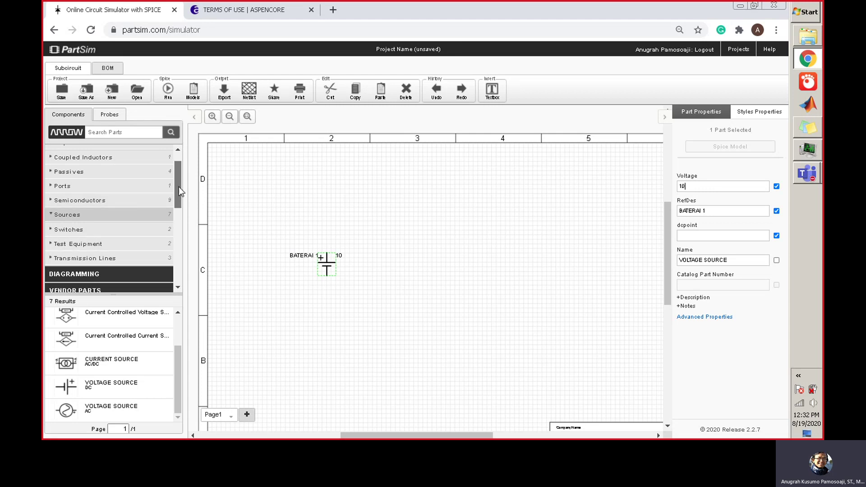
Place a general resistor from the Passives category to the right of the battery.
{"action": "scroll", "coordinate": [179, 189], "scroll_direction": "down", "scroll_amount": 2}
{"action": "scroll", "coordinate": [177, 194], "scroll_direction": "up", "scroll_amount": 4}
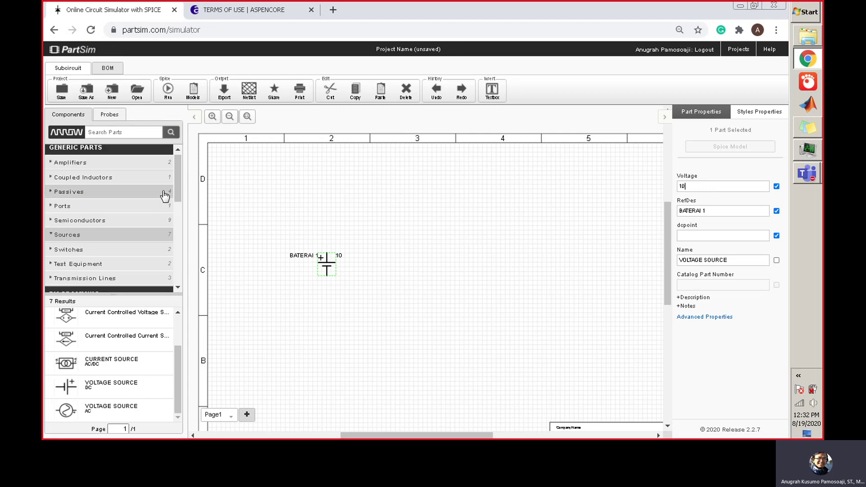
{"action": "left_click", "coordinate": [146, 195]}
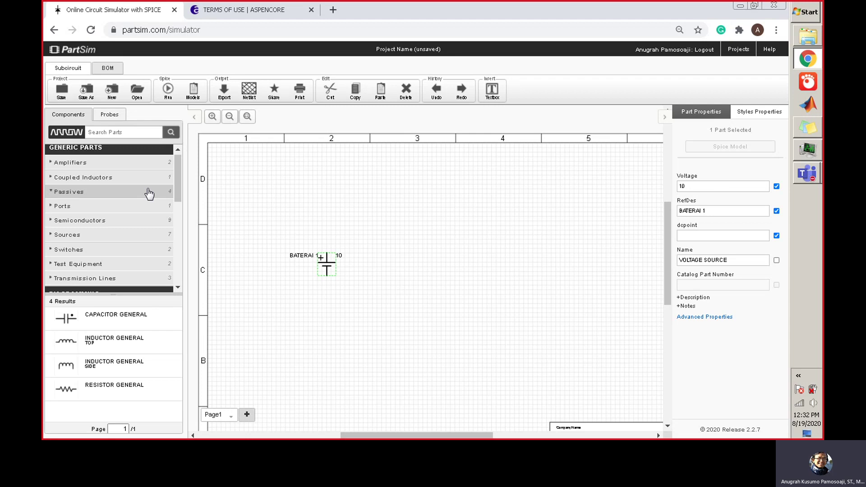
{"action": "left_click", "coordinate": [111, 391]}
{"action": "left_click_drag", "start_coordinate": [111, 390], "coordinate": [441, 226]}
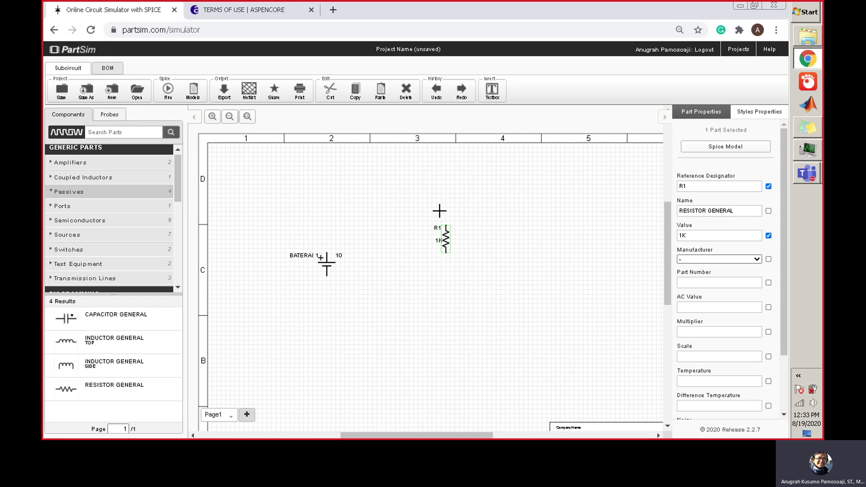
Rotate the resistor until it lies horizontal with its labels beneath, and move it closer to the battery, above and to its right.
{"action": "right_click", "coordinate": [446, 238]}
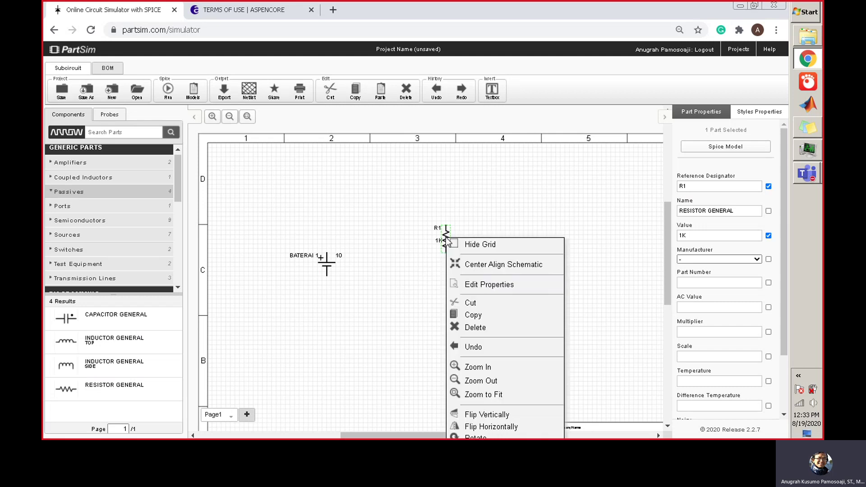
{"action": "left_click", "coordinate": [482, 436]}
{"action": "scroll", "coordinate": [464, 212], "scroll_direction": "down", "scroll_amount": 2}
{"action": "scroll", "coordinate": [451, 177], "scroll_direction": "up", "scroll_amount": 1}
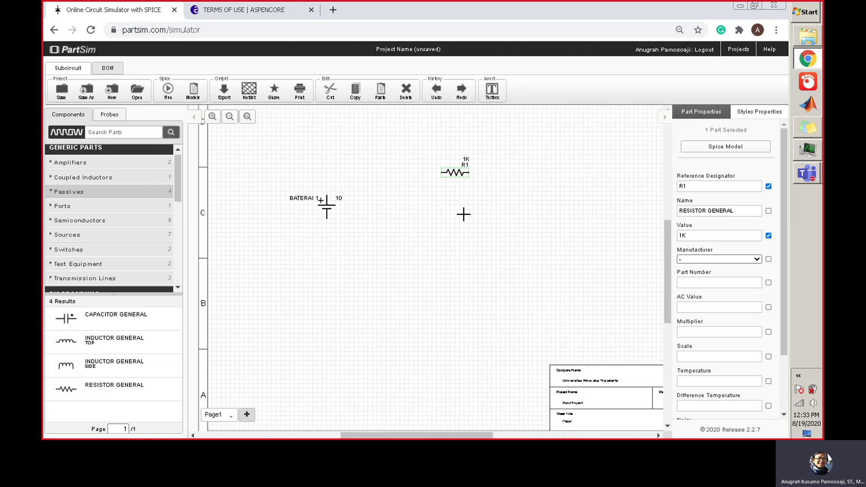
{"action": "right_click", "coordinate": [454, 173]}
{"action": "left_click", "coordinate": [506, 375]}
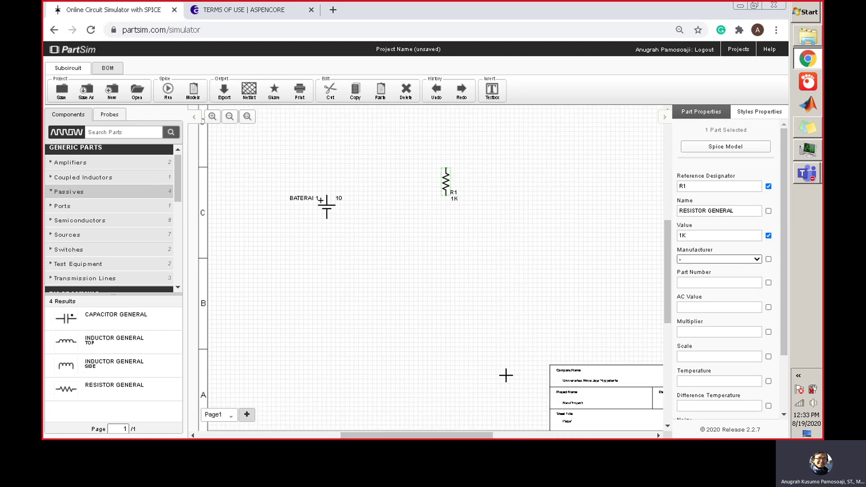
{"action": "right_click", "coordinate": [445, 182]}
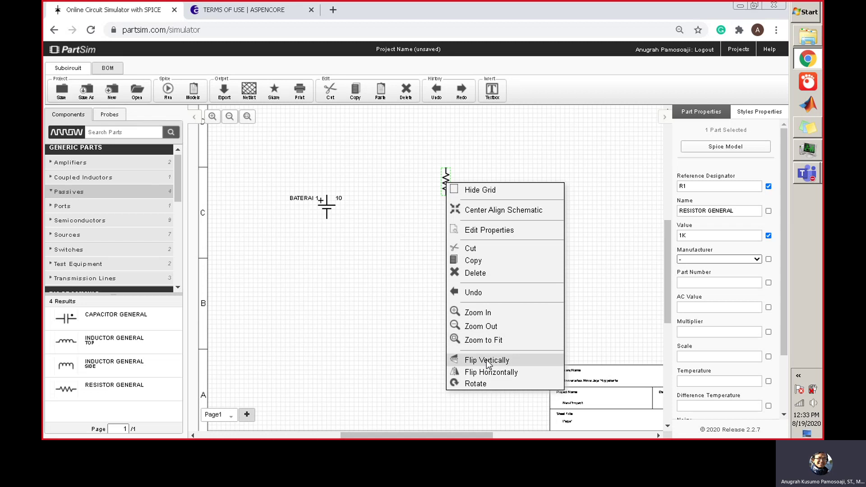
{"action": "left_click", "coordinate": [487, 383]}
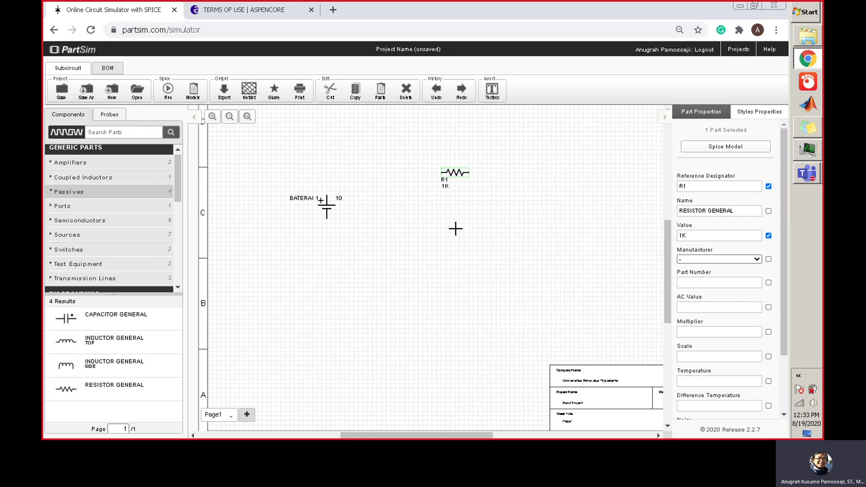
{"action": "left_click_drag", "start_coordinate": [455, 173], "coordinate": [405, 160]}
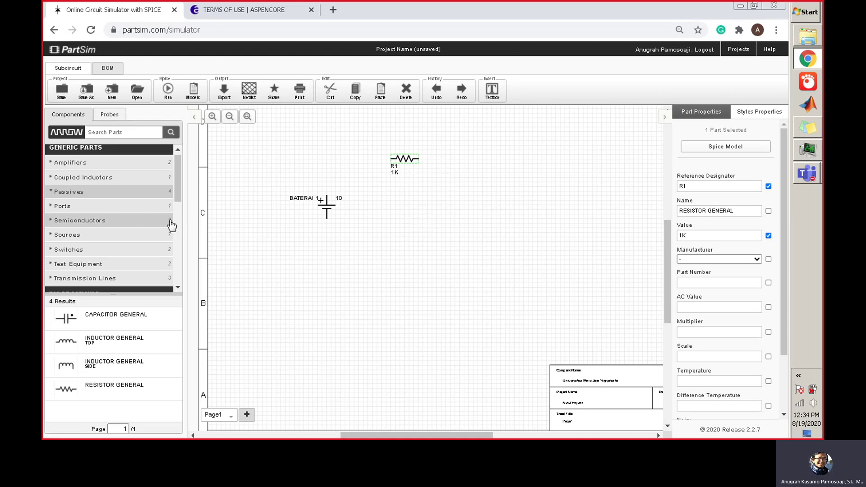
Place an earth ground (GND) from the Ports category below the resistor.
{"action": "left_click_drag", "start_coordinate": [179, 196], "coordinate": [181, 208]}
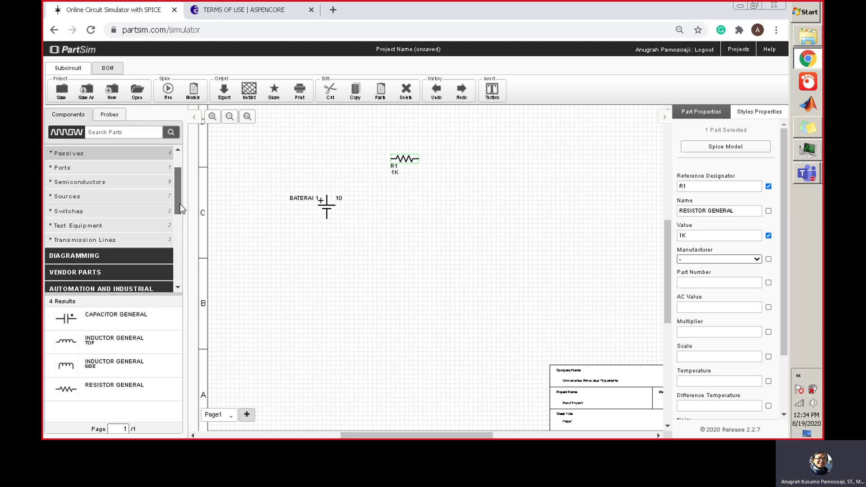
{"action": "left_click", "coordinate": [102, 174]}
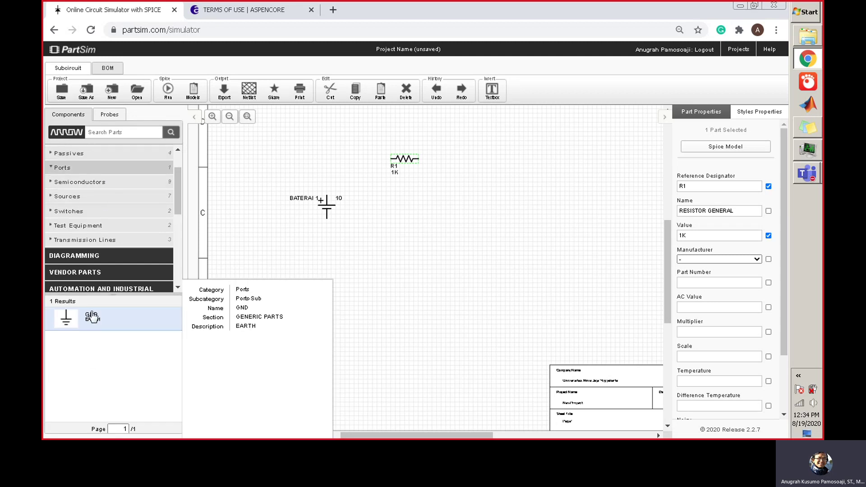
{"action": "left_click", "coordinate": [71, 325]}
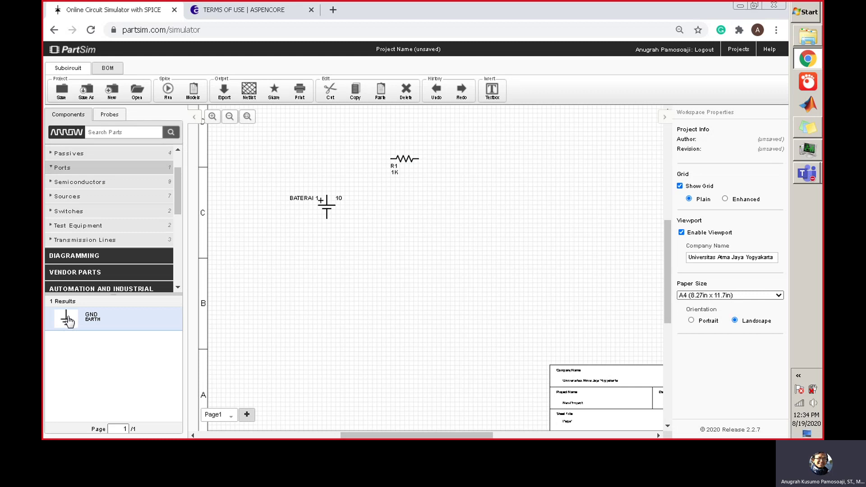
{"action": "left_click_drag", "start_coordinate": [68, 321], "coordinate": [402, 232]}
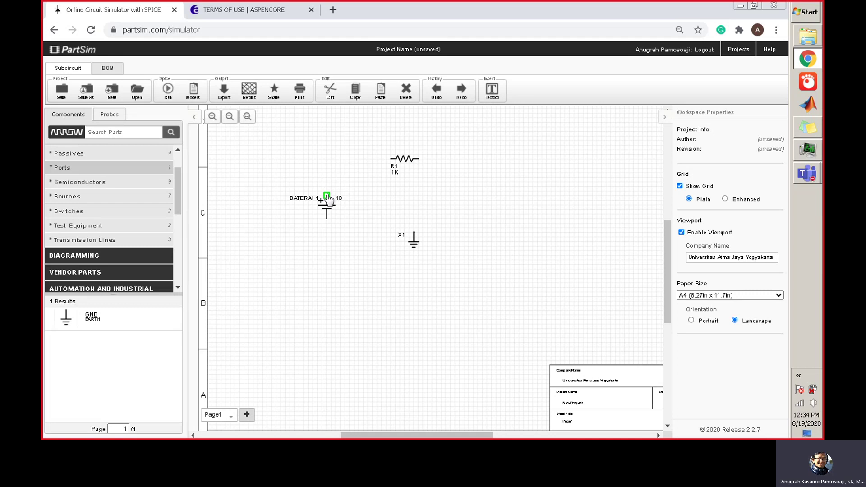
Wire the battery's positive terminal up and across to the resistor's left end.
{"action": "mouse_move", "coordinate": [328, 198]}
{"action": "left_mouse_down"}
{"action": "mouse_move", "coordinate": [325, 130]}
{"action": "mouse_move", "coordinate": [322, 172]}
{"action": "mouse_move", "coordinate": [337, 141]}
{"action": "mouse_move", "coordinate": [327, 116]}
{"action": "mouse_move", "coordinate": [329, 177]}
{"action": "mouse_move", "coordinate": [326, 159]}
{"action": "left_mouse_up"}
{"action": "left_click_drag", "start_coordinate": [326, 159], "coordinate": [390, 159]}
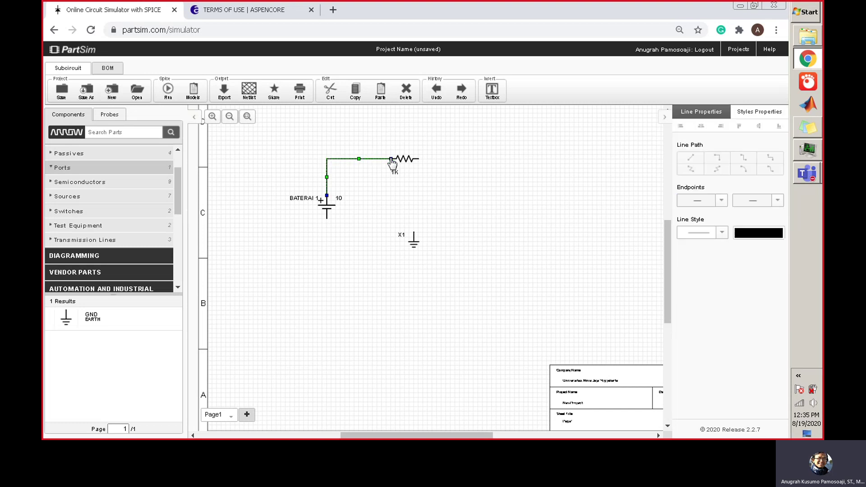
{"action": "left_click", "coordinate": [420, 135]}
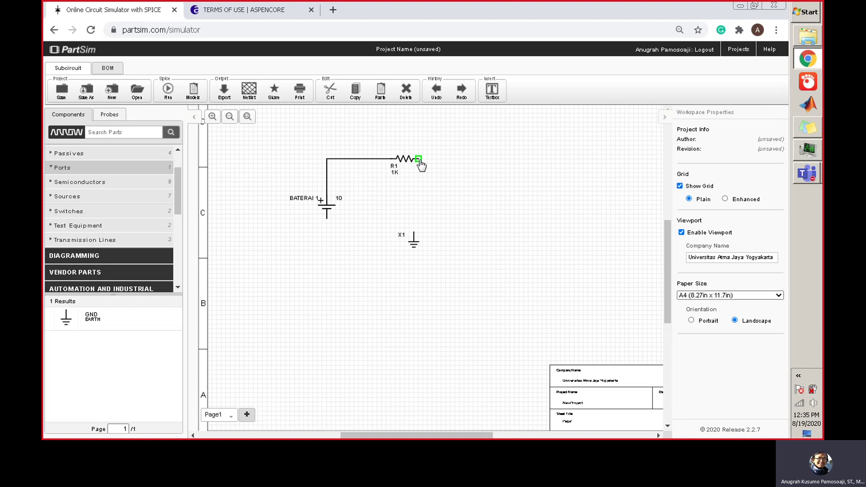
Wire the resistor's right end around to the ground, and connect the battery's negative terminal to that same ground line.
{"action": "left_click_drag", "start_coordinate": [419, 161], "coordinate": [461, 233]}
{"action": "left_click_drag", "start_coordinate": [423, 161], "coordinate": [414, 233]}
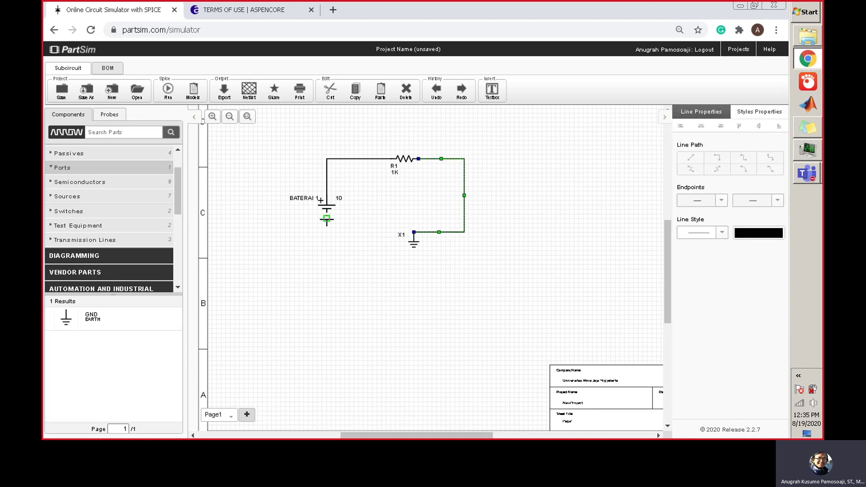
{"action": "left_click_drag", "start_coordinate": [327, 223], "coordinate": [413, 232]}
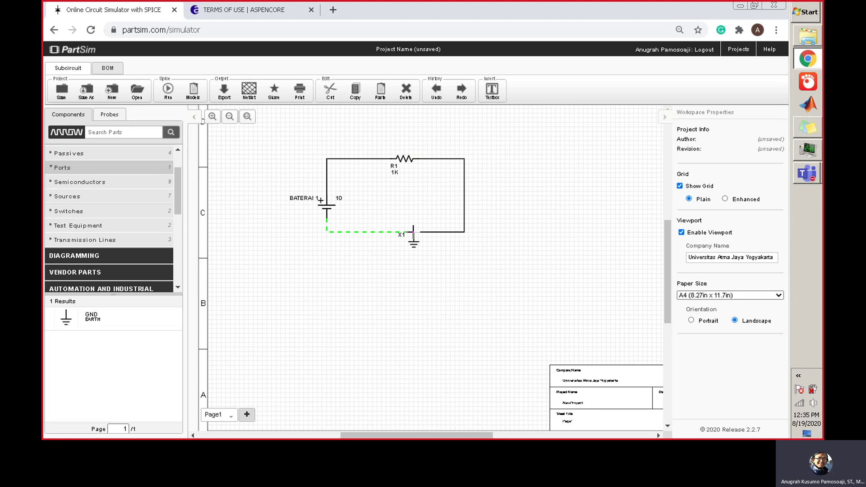
{"action": "left_click_drag", "start_coordinate": [413, 231], "coordinate": [424, 233]}
{"action": "left_click_drag", "start_coordinate": [425, 233], "coordinate": [425, 234]}
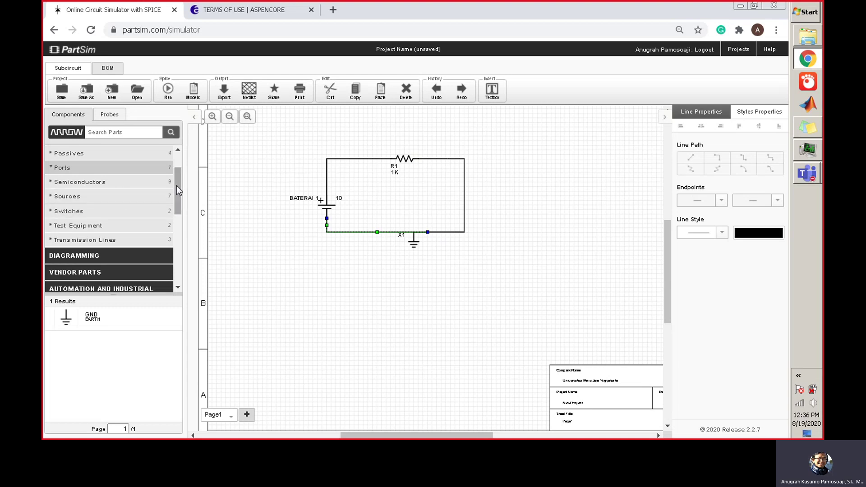
Place a Diode General (Variant 1) from the Semiconductors category to the right of the circuit loop.
{"action": "left_click_drag", "start_coordinate": [177, 186], "coordinate": [178, 187]}
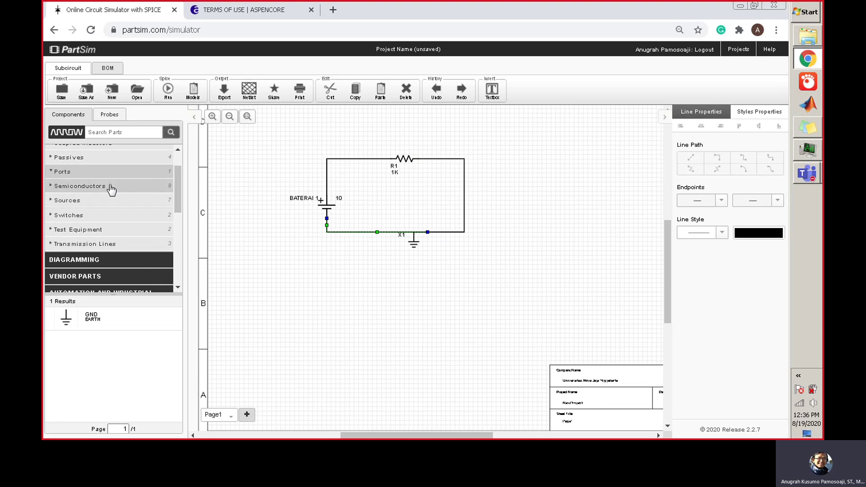
{"action": "left_click", "coordinate": [94, 192]}
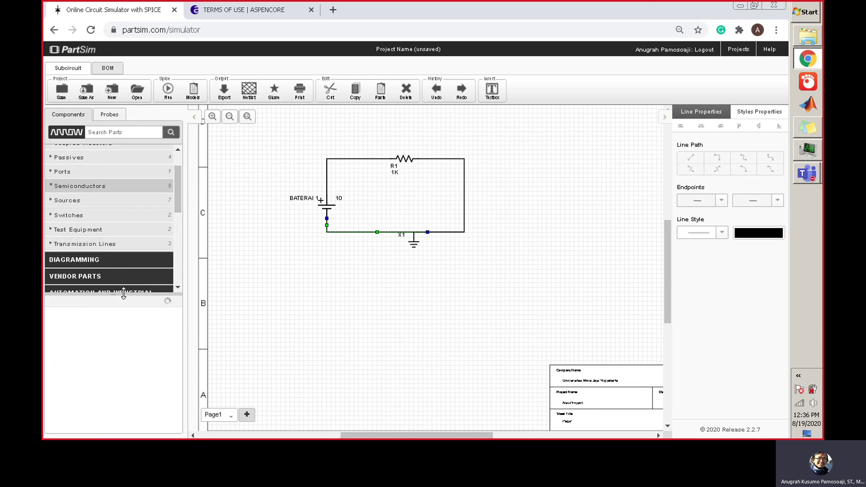
{"action": "left_click_drag", "start_coordinate": [178, 339], "coordinate": [176, 367]}
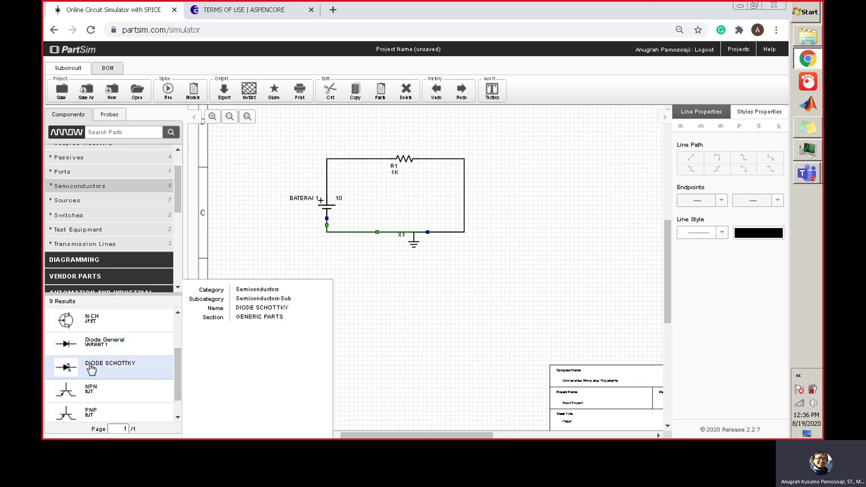
{"action": "left_click", "coordinate": [74, 349]}
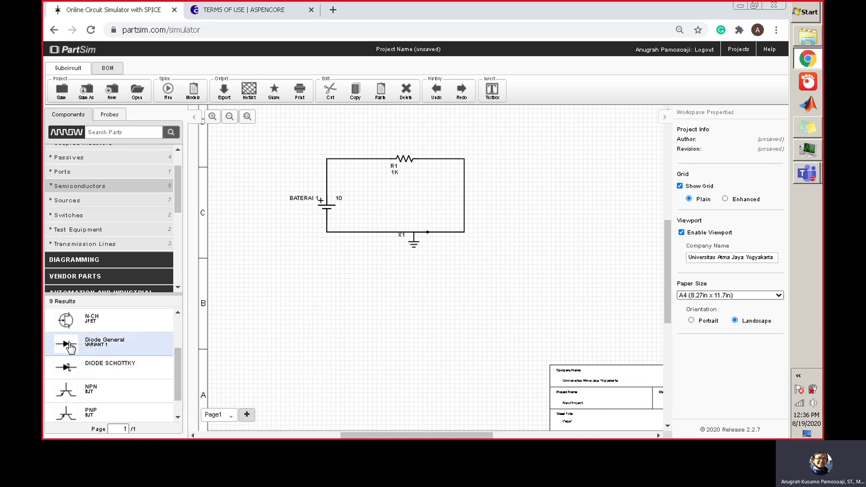
{"action": "left_click_drag", "start_coordinate": [73, 348], "coordinate": [520, 179]}
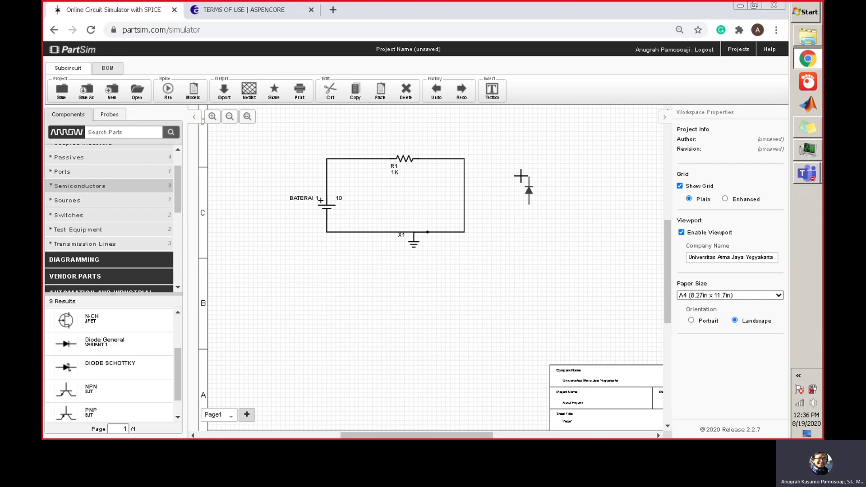
{"action": "left_click", "coordinate": [562, 184]}
Wire the diode's upper end to the loop's upper-right corner and its lower end to the lower-right corner.
{"action": "mouse_move", "coordinate": [528, 178]}
{"action": "left_mouse_down"}
{"action": "mouse_move", "coordinate": [524, 156]}
{"action": "mouse_move", "coordinate": [465, 164]}
{"action": "left_mouse_up"}
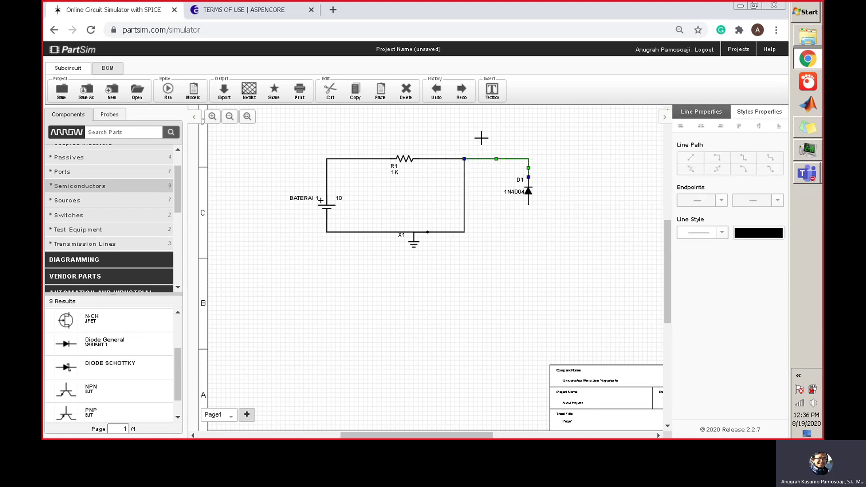
{"action": "left_click", "coordinate": [508, 164]}
{"action": "mouse_move", "coordinate": [530, 208]}
{"action": "left_mouse_down"}
{"action": "mouse_move", "coordinate": [528, 229]}
{"action": "mouse_move", "coordinate": [466, 239]}
{"action": "left_mouse_up"}
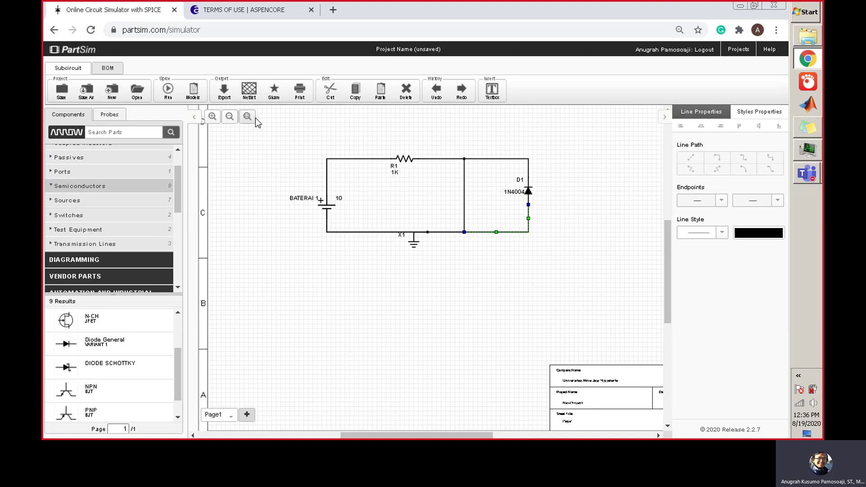
Reposition the ground symbol slightly below the loop's bottom wire, to the left of the wire junction.
{"action": "left_click", "coordinate": [414, 242]}
{"action": "left_click_drag", "start_coordinate": [414, 243], "coordinate": [428, 256]}
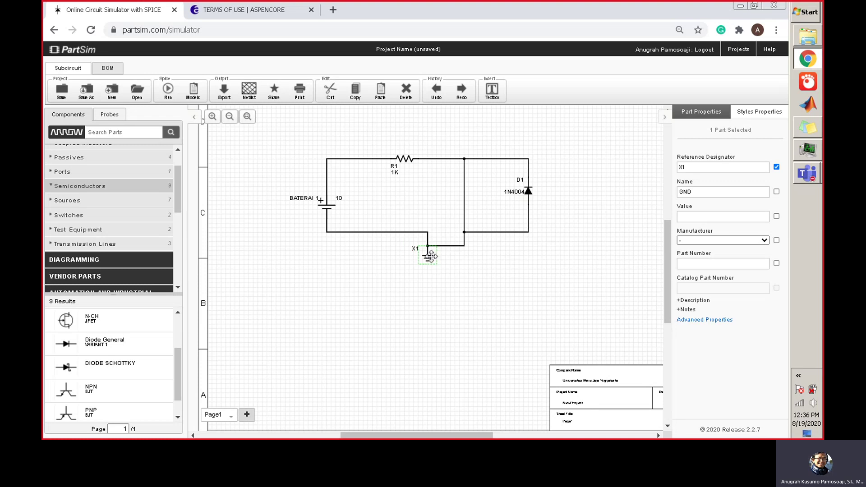
{"action": "left_click_drag", "start_coordinate": [418, 251], "coordinate": [399, 242]}
{"action": "left_click", "coordinate": [429, 251]}
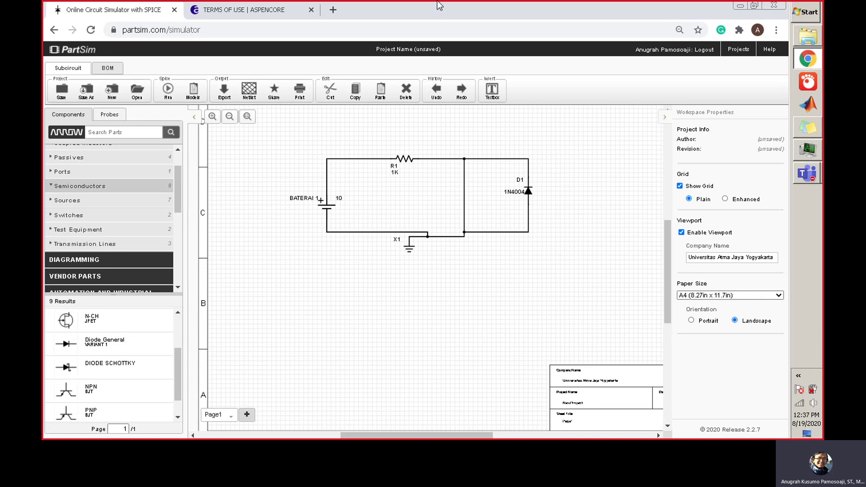
{"action": "left_click", "coordinate": [807, 173]}
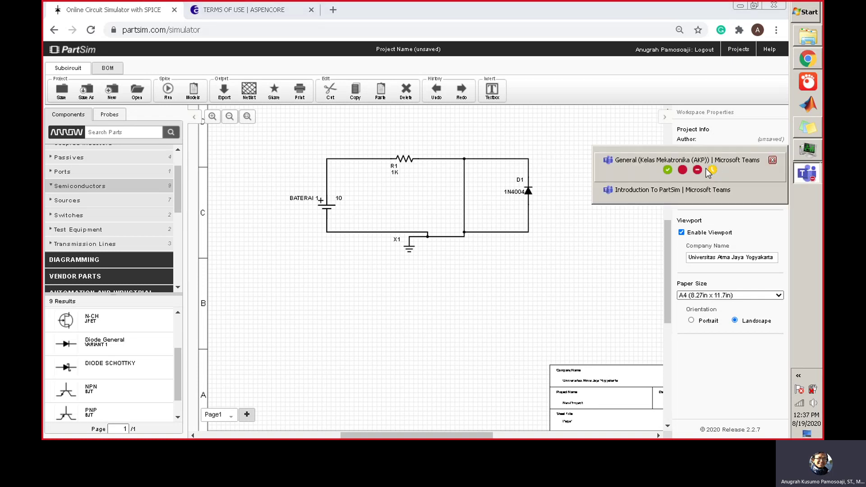
{"action": "left_click", "coordinate": [637, 162]}
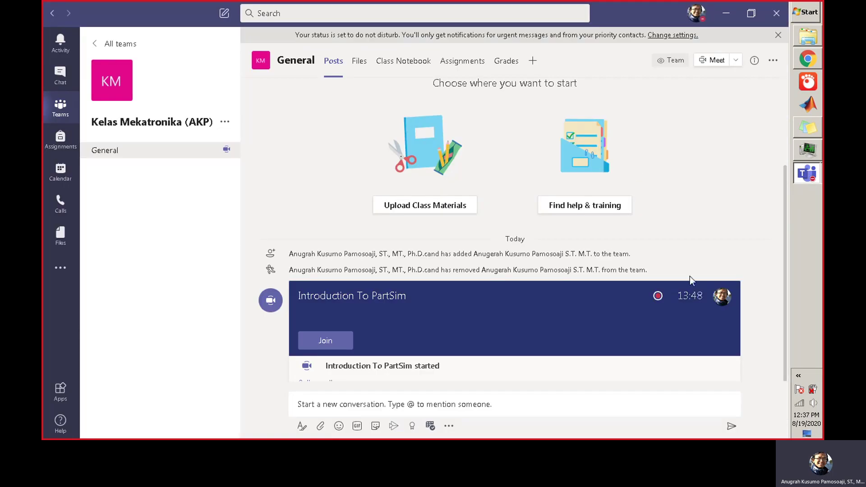
{"action": "key", "text": "alt+Tab"}
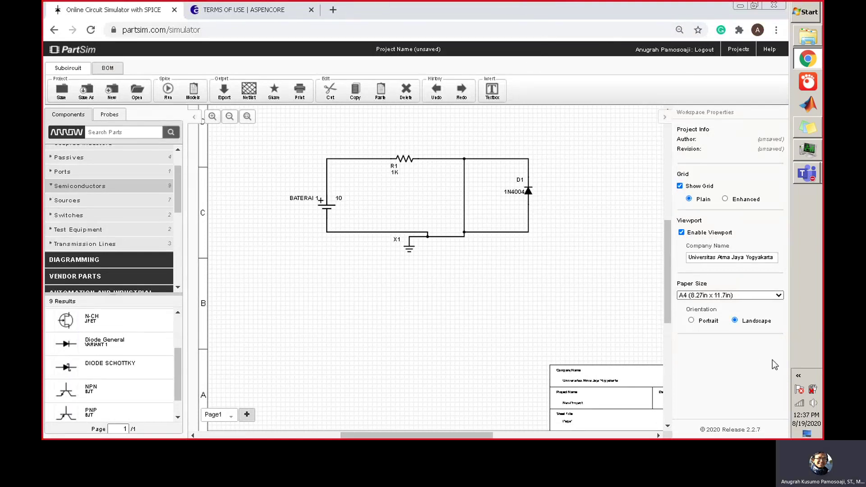
{"action": "mouse_move", "coordinate": [807, 170]}
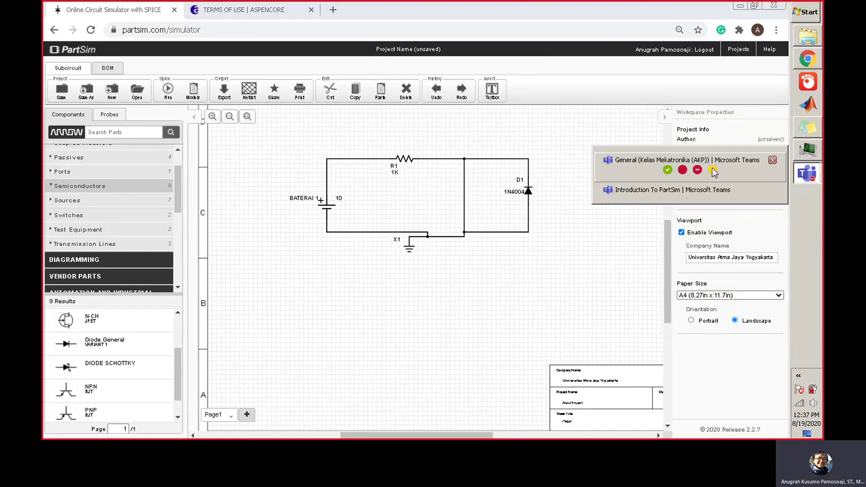
{"action": "left_click", "coordinate": [664, 163]}
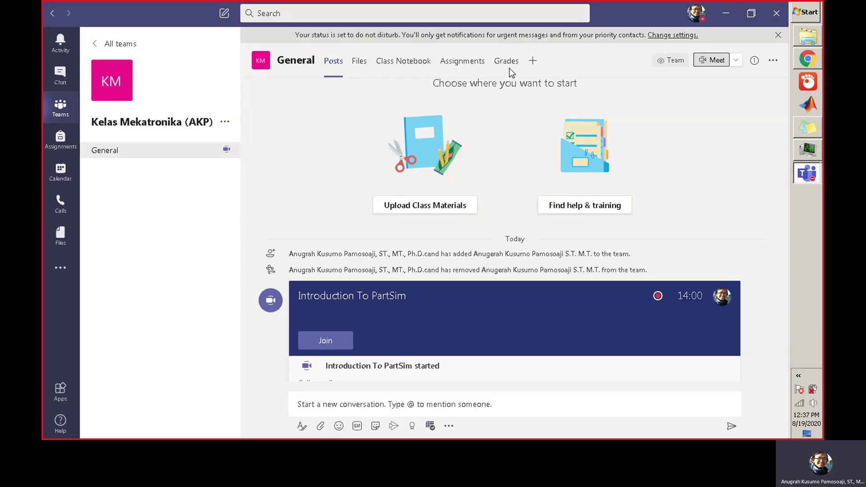
{"action": "key", "text": "alt+Tab"}
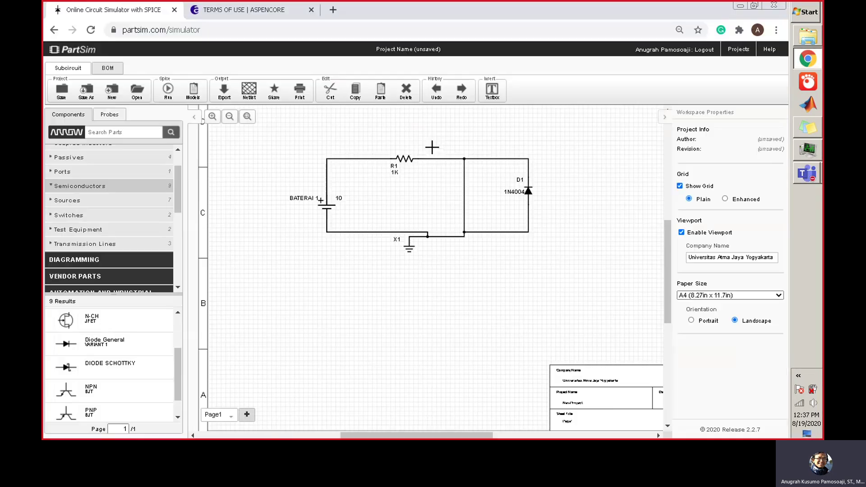
Switch to the Introduction To PartSim meeting in Microsoft Teams, close its participants list, and return to the circuit simulator.
{"action": "mouse_move", "coordinate": [807, 172]}
{"action": "left_click", "coordinate": [708, 192]}
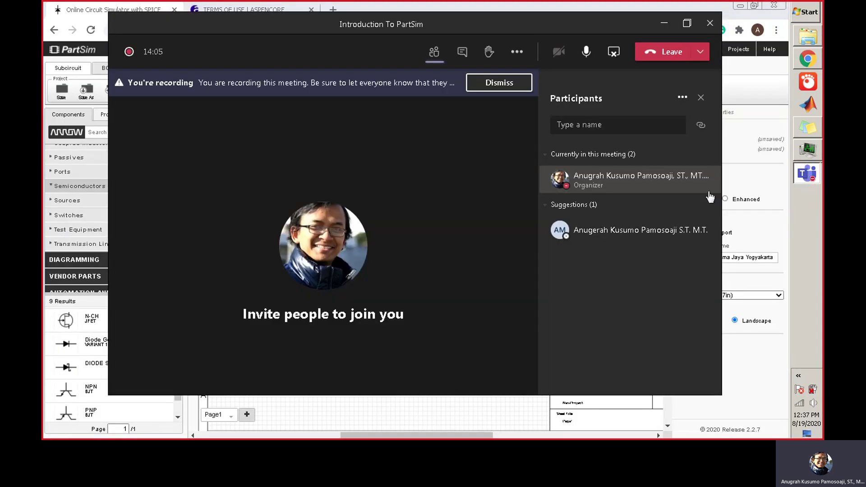
{"action": "left_click", "coordinate": [700, 98]}
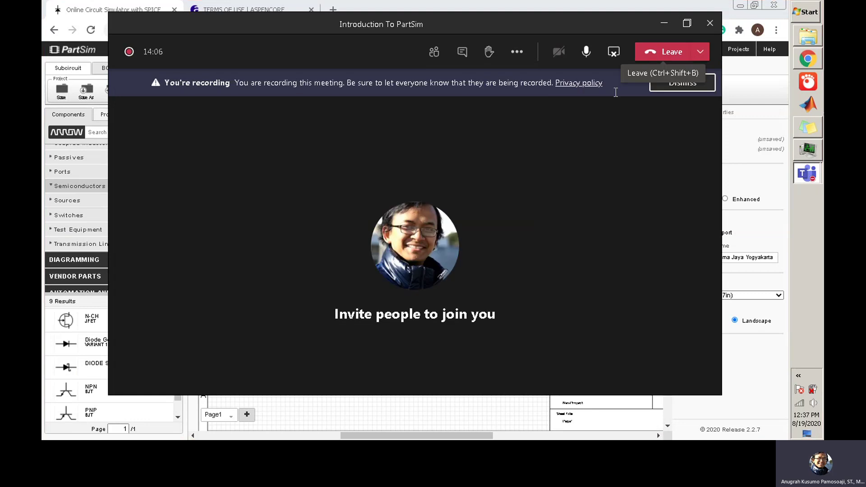
{"action": "key", "text": "alt+Tab"}
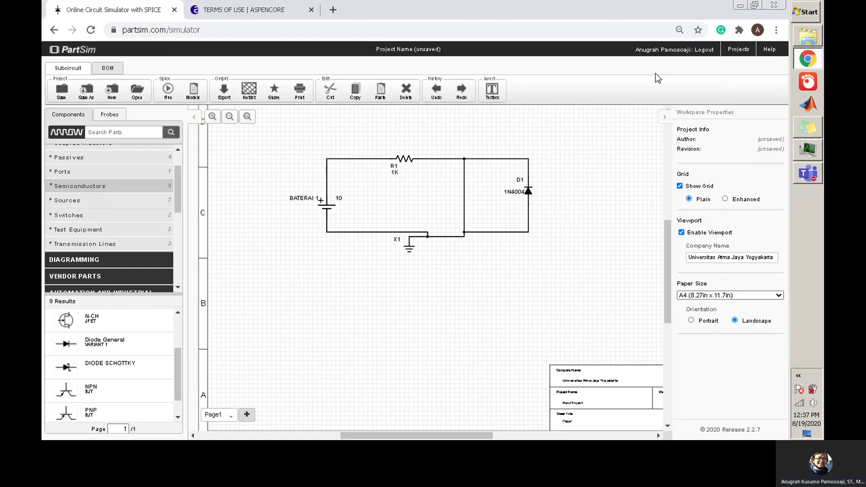